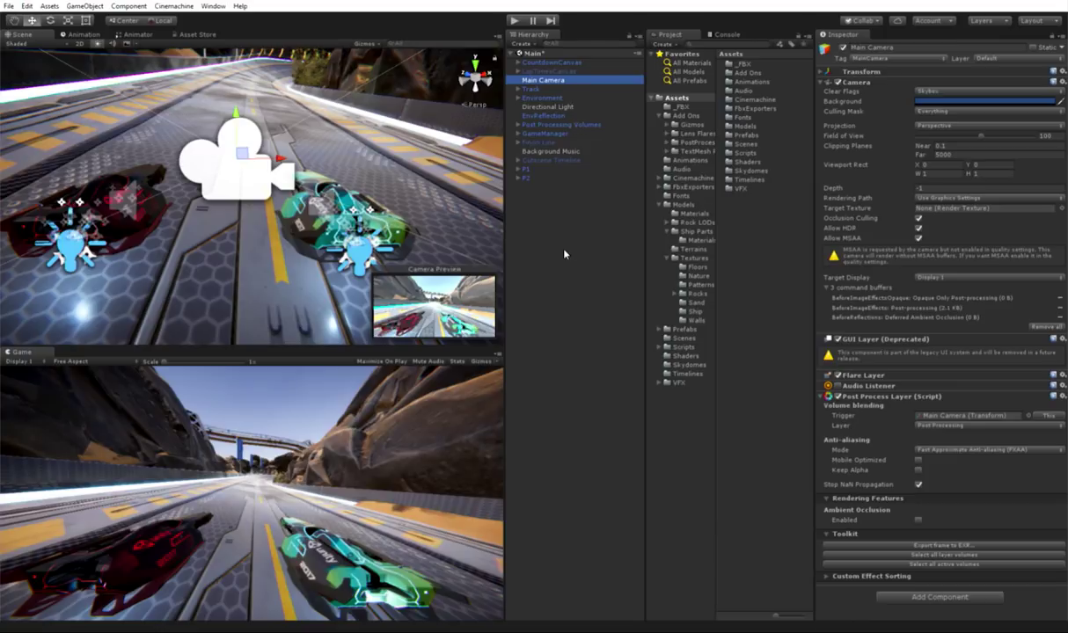
- Add a Cinemachine Brain component to the Main Camera and rename it P1 Cam
{"action": "left_click", "coordinate": [947, 601]}
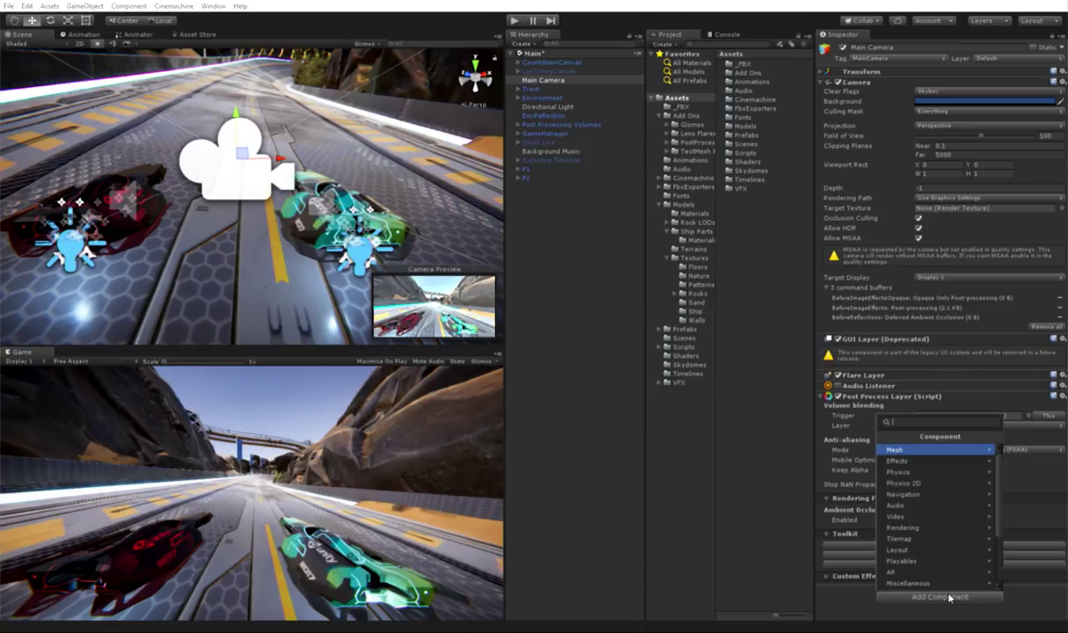
{"action": "type", "text": "cinemachine brain"}
{"action": "key", "text": "Return"}
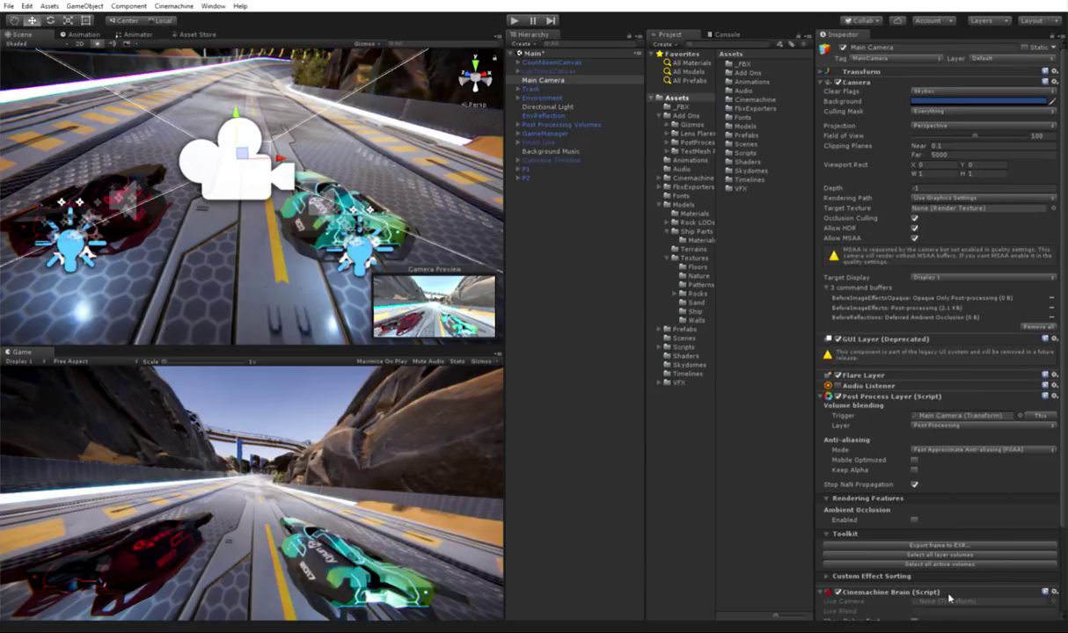
{"action": "scroll", "coordinate": [949, 598], "scroll_direction": "down", "scroll_amount": 3}
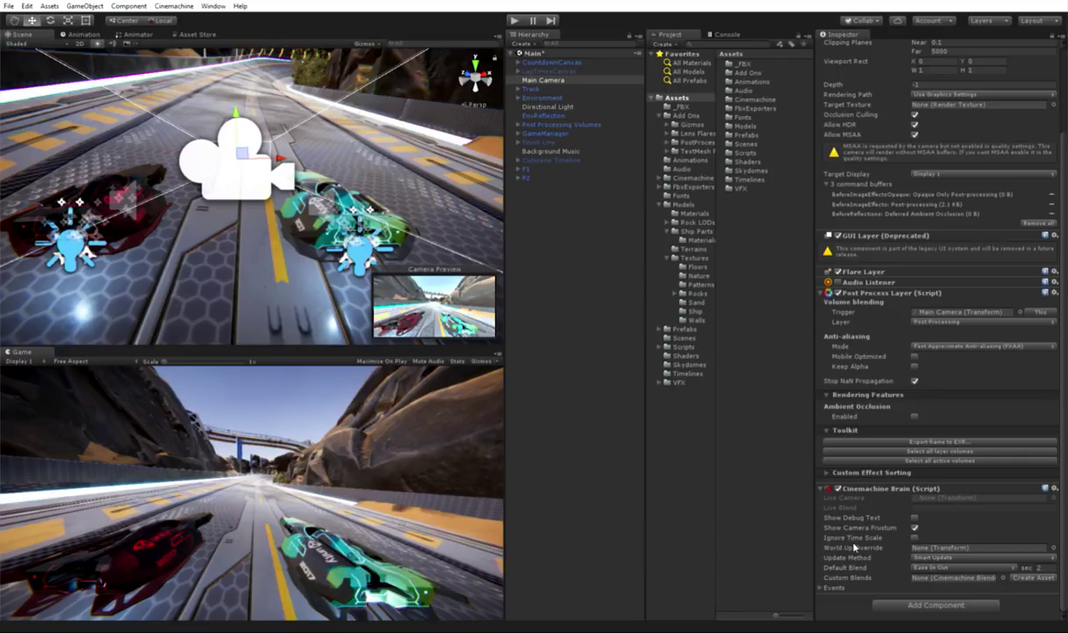
{"action": "left_click", "coordinate": [562, 81]}
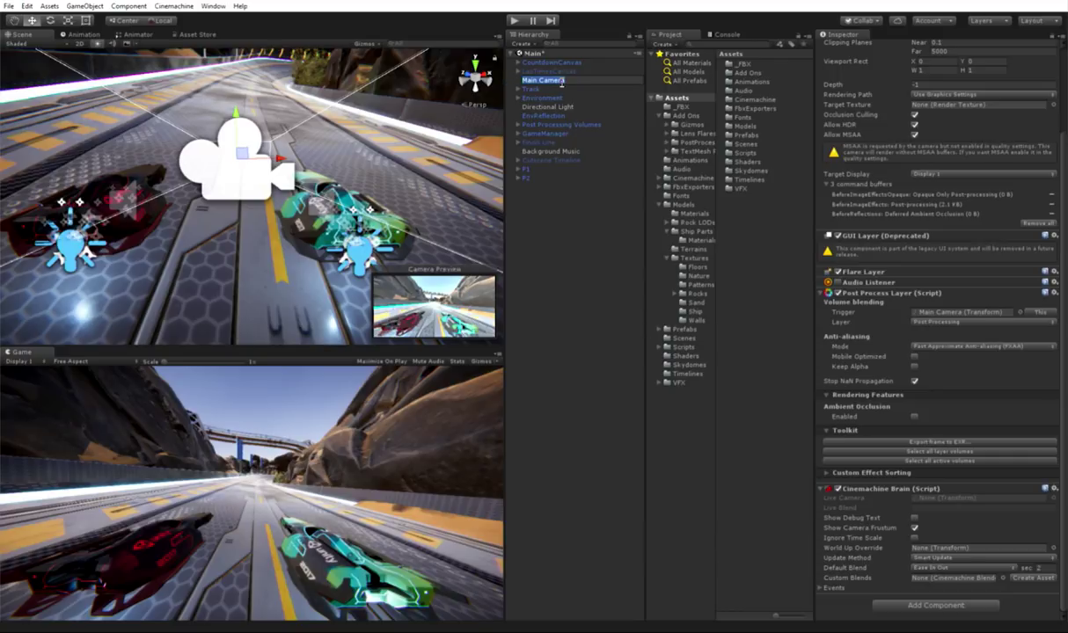
{"action": "type", "text": "P1 Cam"}
{"action": "key", "text": "Return"}
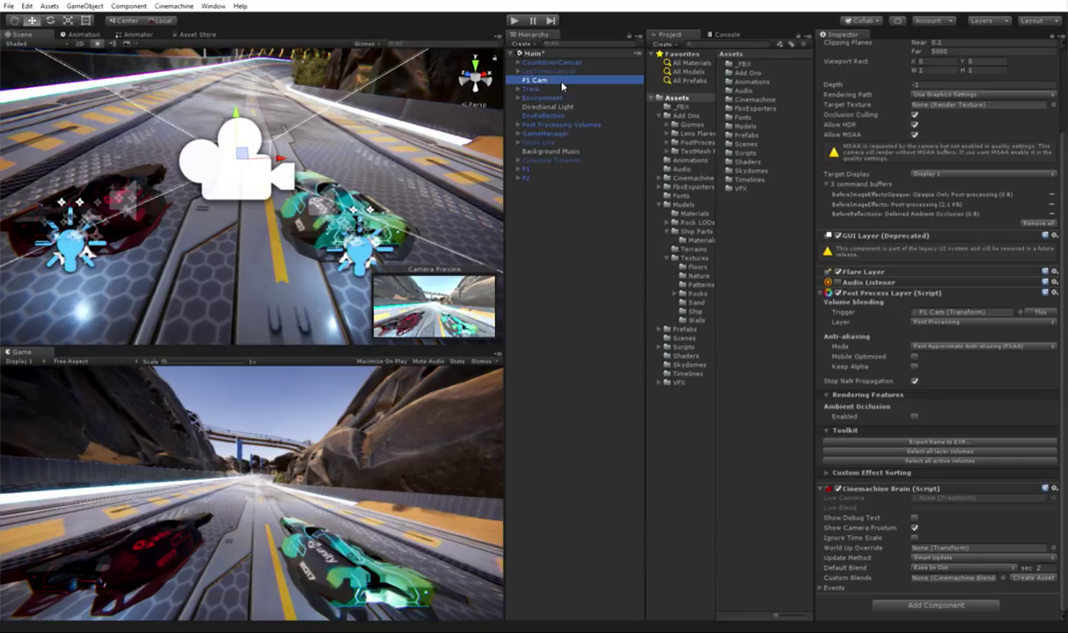
- Duplicate P1 Cam as P2 Cam and place it directly below P1 Cam
{"action": "key", "text": "ctrl+d"}
{"action": "key", "text": "F2"}
{"action": "type", "text": "P2"}
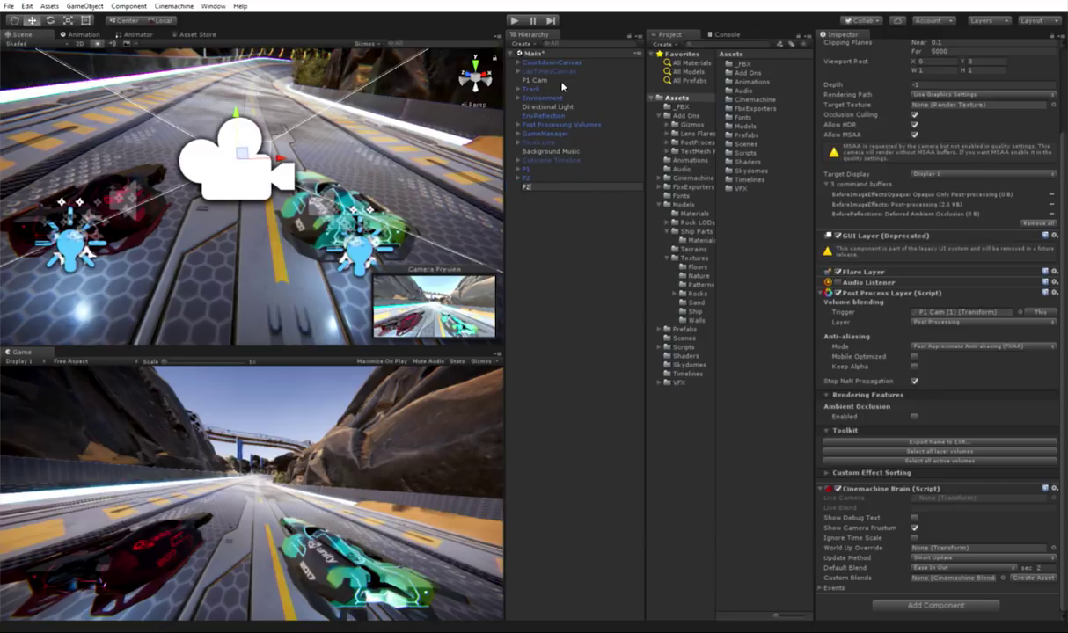
{"action": "type", "text": " Cam"}
{"action": "key", "text": "Return"}
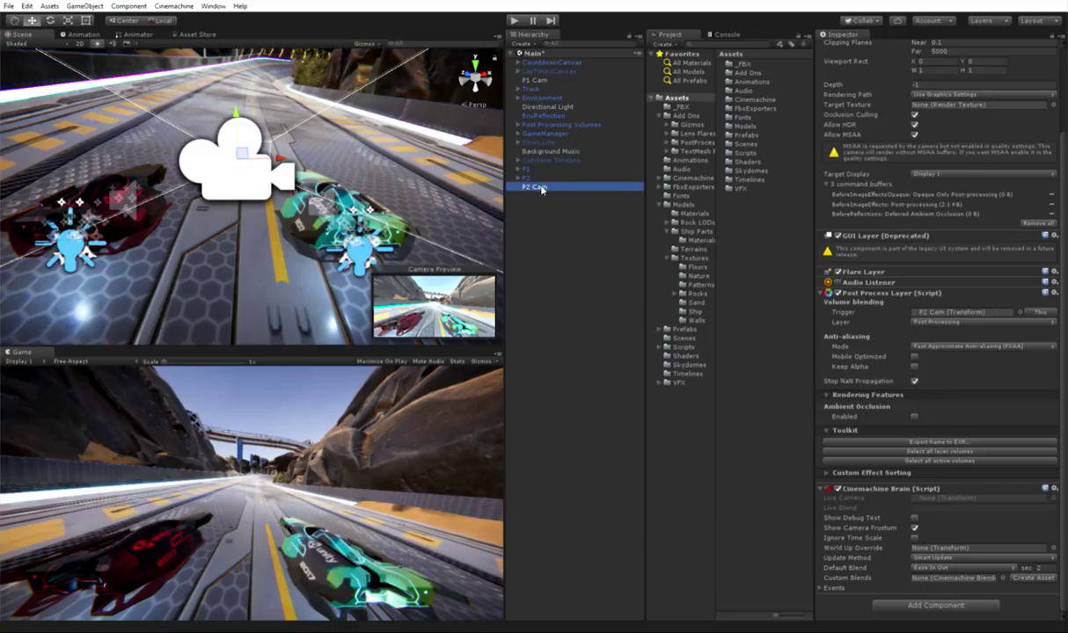
{"action": "left_click_drag", "start_coordinate": [541, 189], "coordinate": [541, 91]}
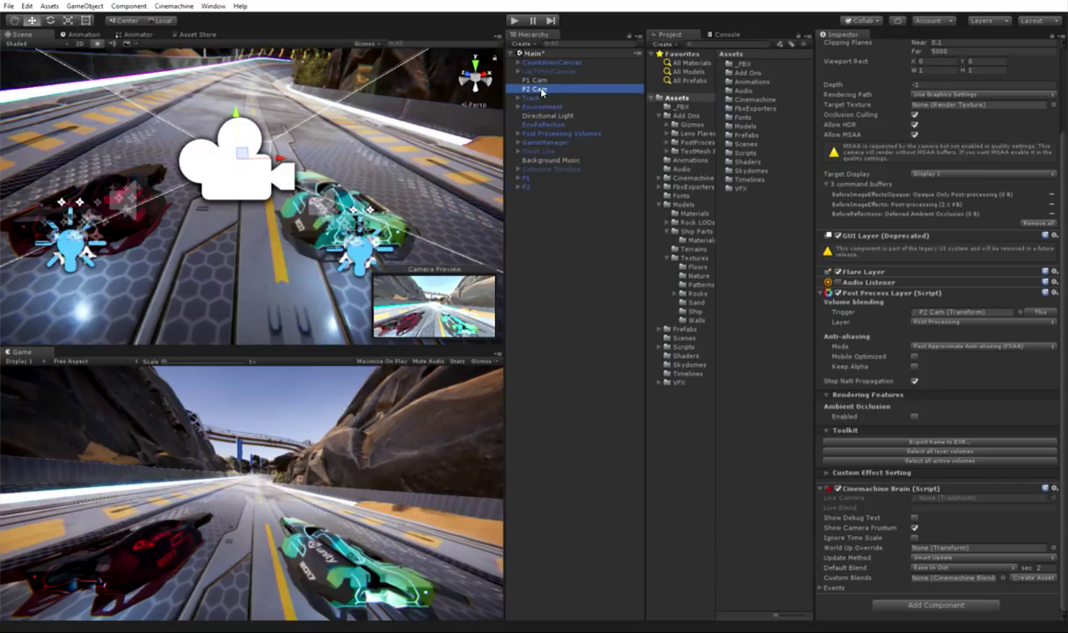
{"action": "left_click", "coordinate": [175, 8]}
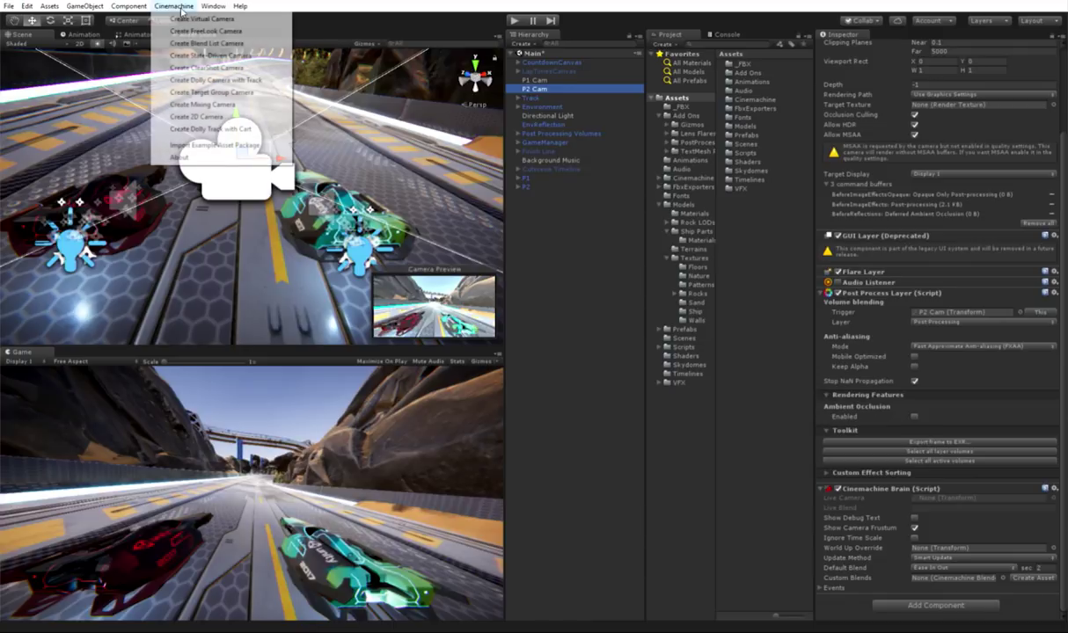
- Create virtual camera 'P1 Follow Cam' with Follow and Look At set to P1's Ship Body
{"action": "left_click", "coordinate": [188, 19]}
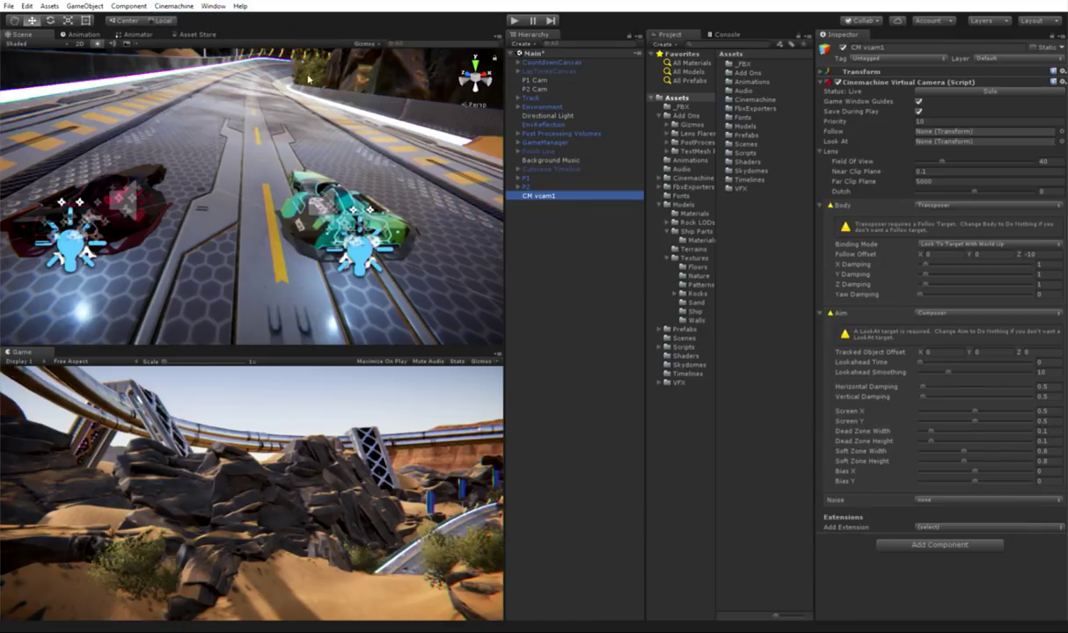
{"action": "left_click", "coordinate": [551, 196]}
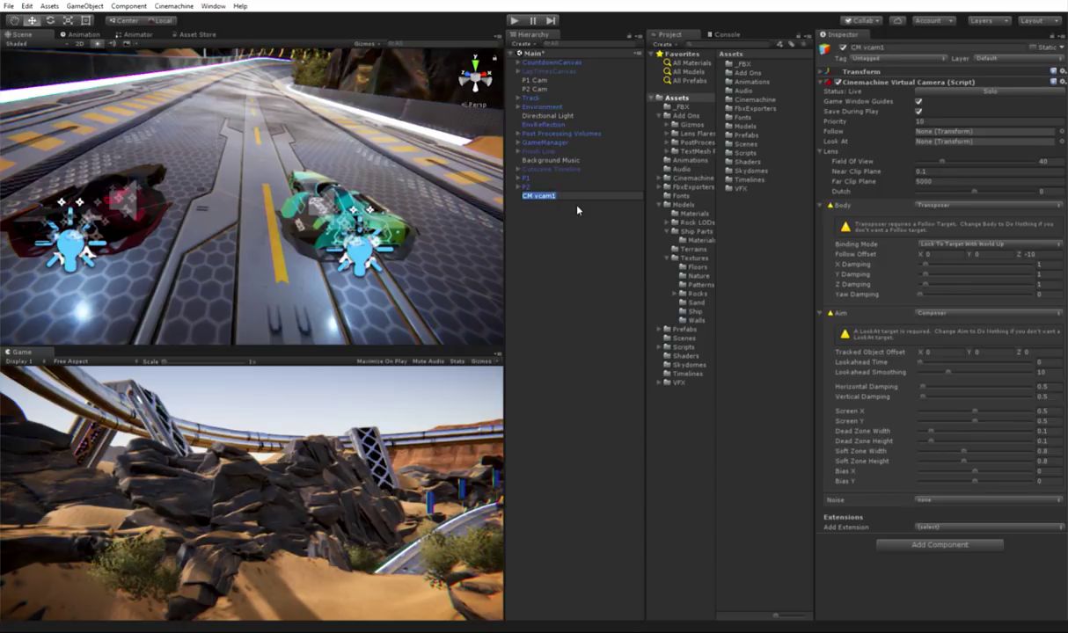
{"action": "type", "text": "P1 Follow"}
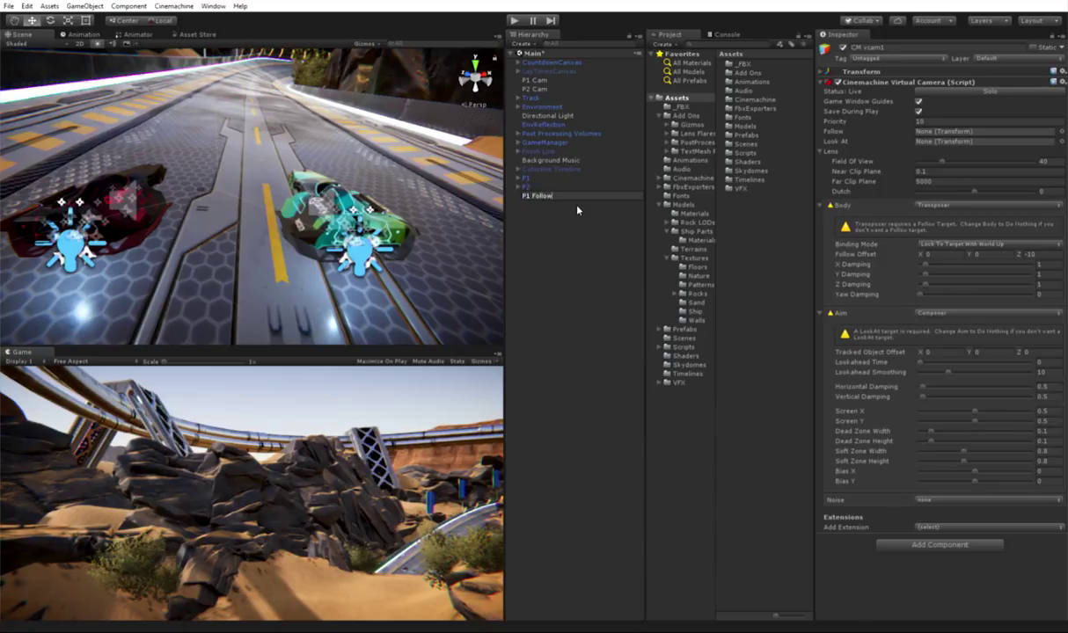
{"action": "type", "text": " Cam"}
{"action": "key", "text": "Return"}
{"action": "left_click", "coordinate": [518, 177]}
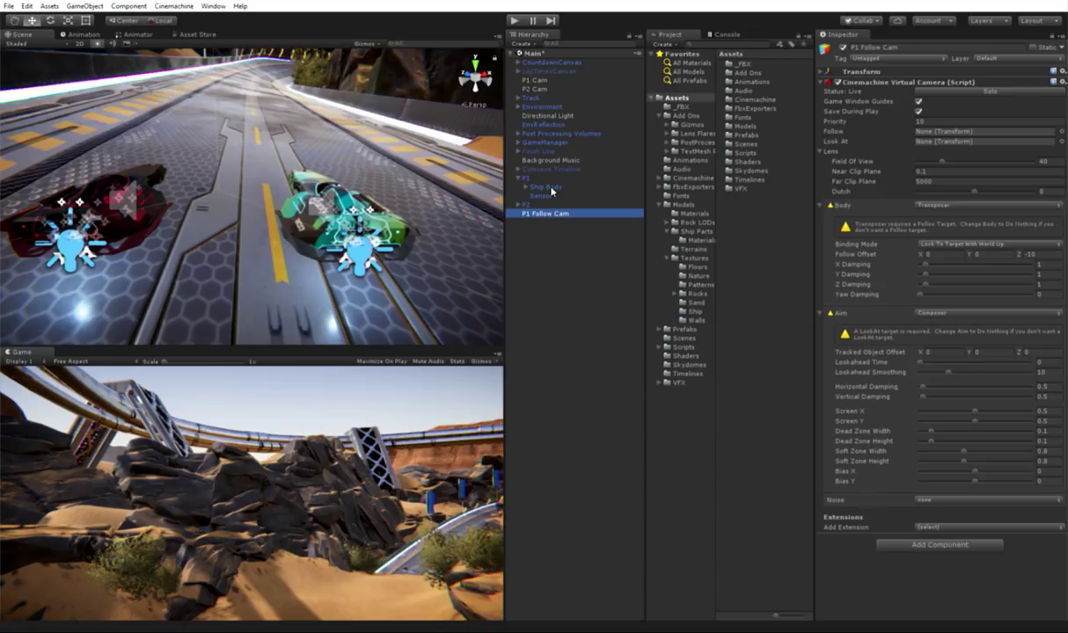
{"action": "left_click_drag", "start_coordinate": [552, 192], "coordinate": [948, 132]}
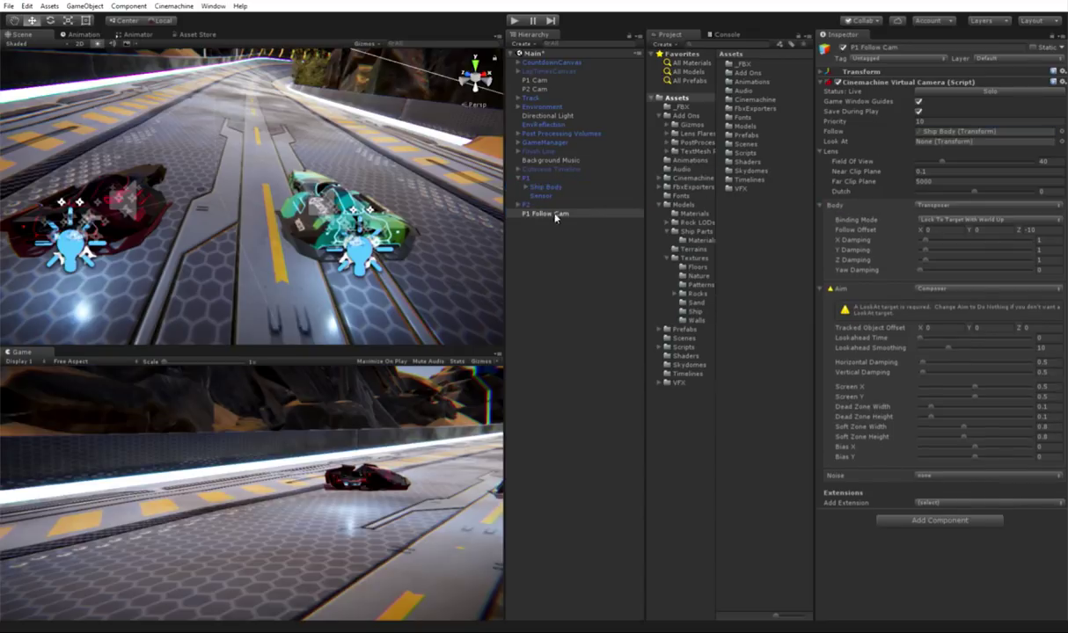
{"action": "left_click_drag", "start_coordinate": [519, 186], "coordinate": [952, 144]}
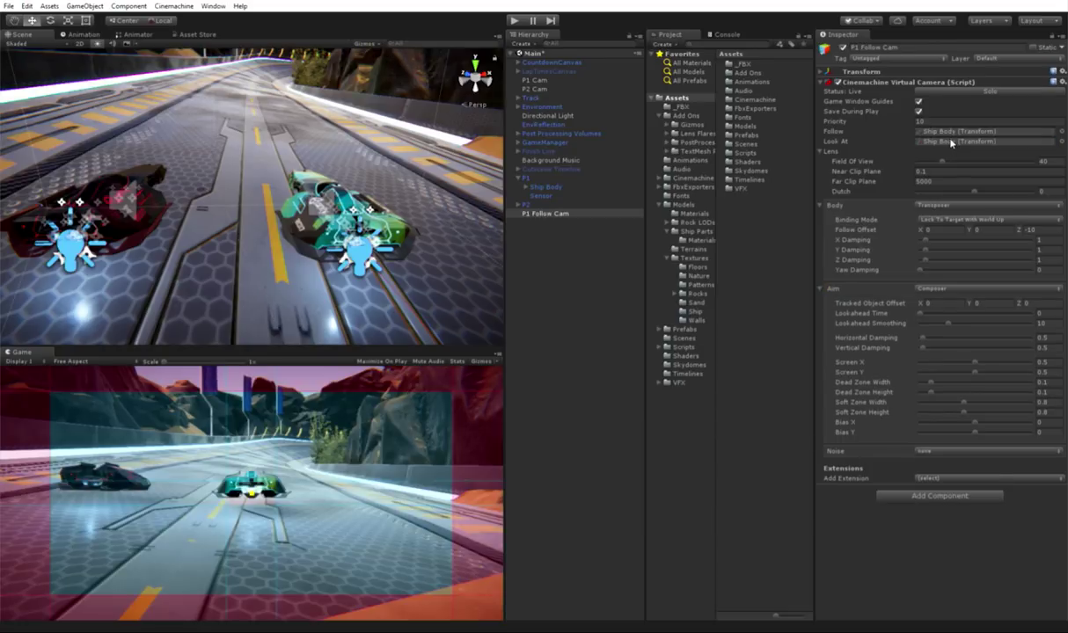
- Use Lock To Target binding, raise follow offset Y, and set damping (Z 0.3, pitch 0.1, yaw 2.1, roll 1.1)
{"action": "left_click", "coordinate": [967, 219]}
{"action": "left_click", "coordinate": [971, 267]}
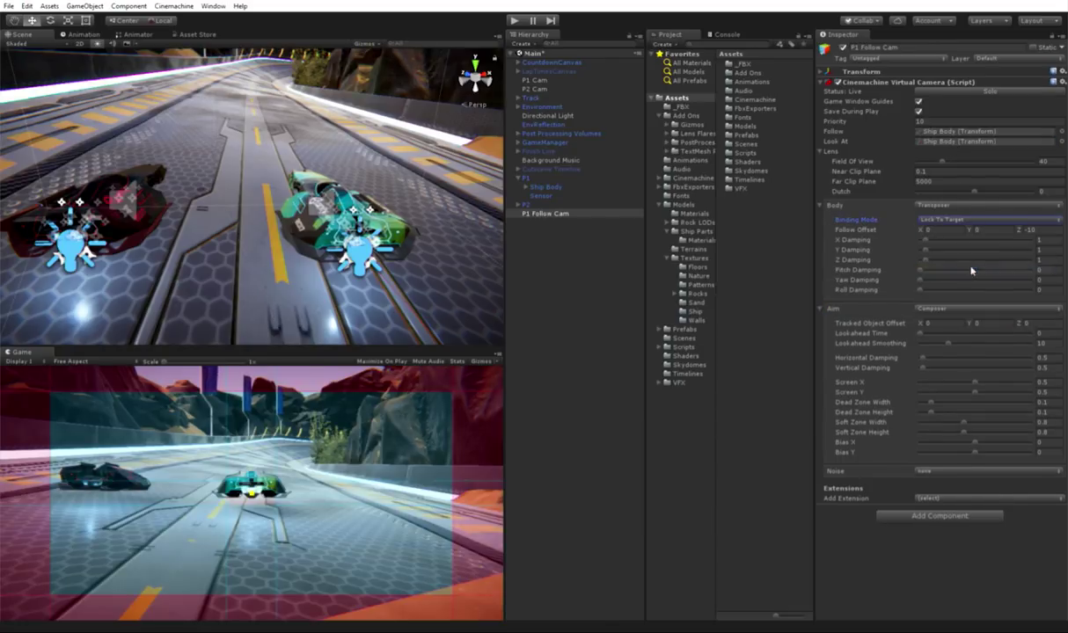
{"action": "left_click_drag", "start_coordinate": [968, 230], "coordinate": [821, 263]}
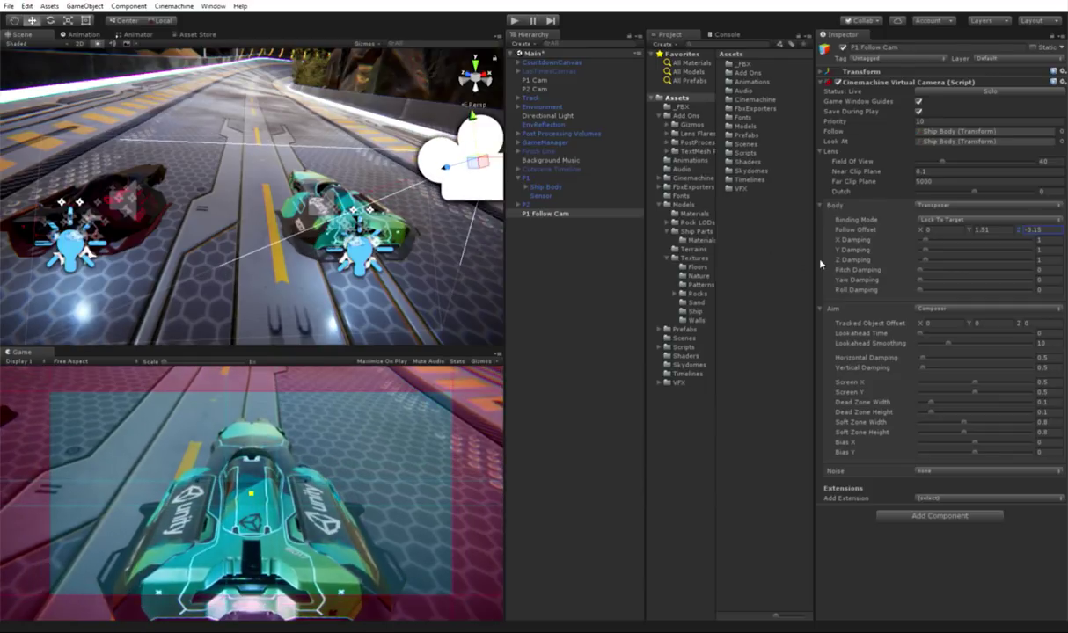
{"action": "mouse_move", "coordinate": [923, 251]}
{"action": "left_mouse_down"}
{"action": "mouse_move", "coordinate": [907, 255]}
{"action": "mouse_move", "coordinate": [979, 253]}
{"action": "mouse_move", "coordinate": [922, 262]}
{"action": "left_mouse_up"}
{"action": "key", "text": "Tab"}
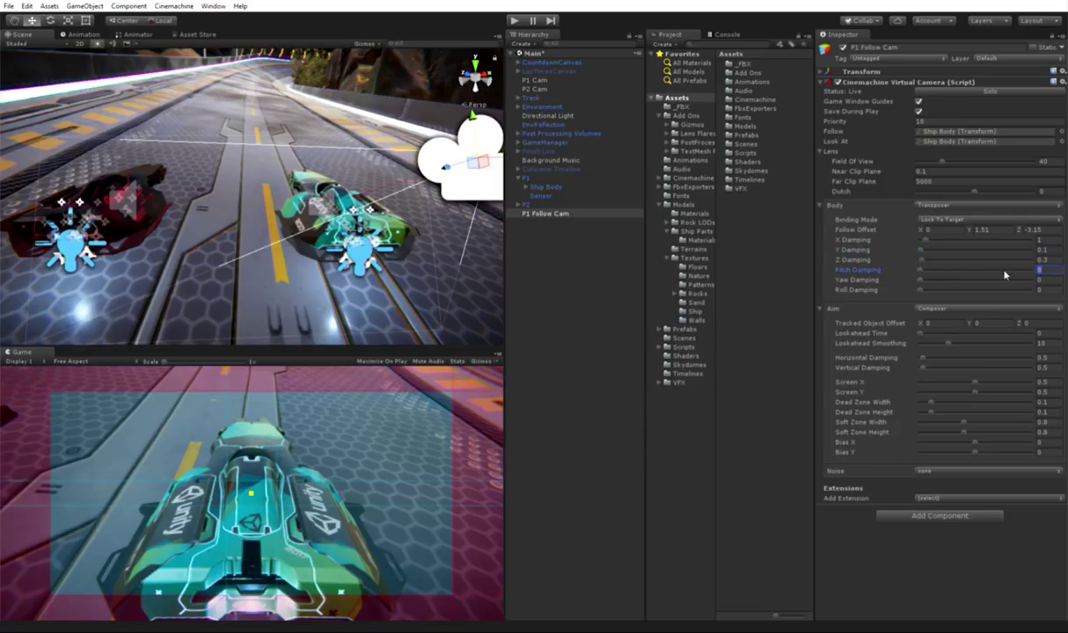
{"action": "type", "text": "0.1"}
{"action": "key", "text": "Tab"}
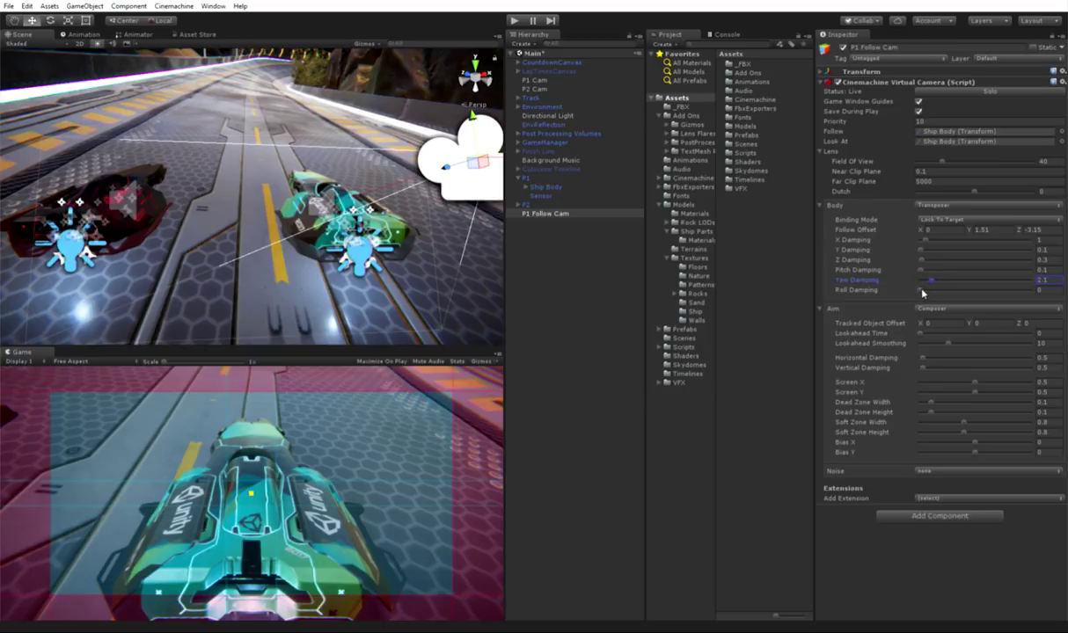
{"action": "key", "text": "Tab"}
{"action": "type", "text": "1.1"}
- Set tracked offset Y 0.7, aim far ahead of the ship, field of view 80.8, camera further back
{"action": "left_click", "coordinate": [974, 324]}
{"action": "type", "text": "0.75"}
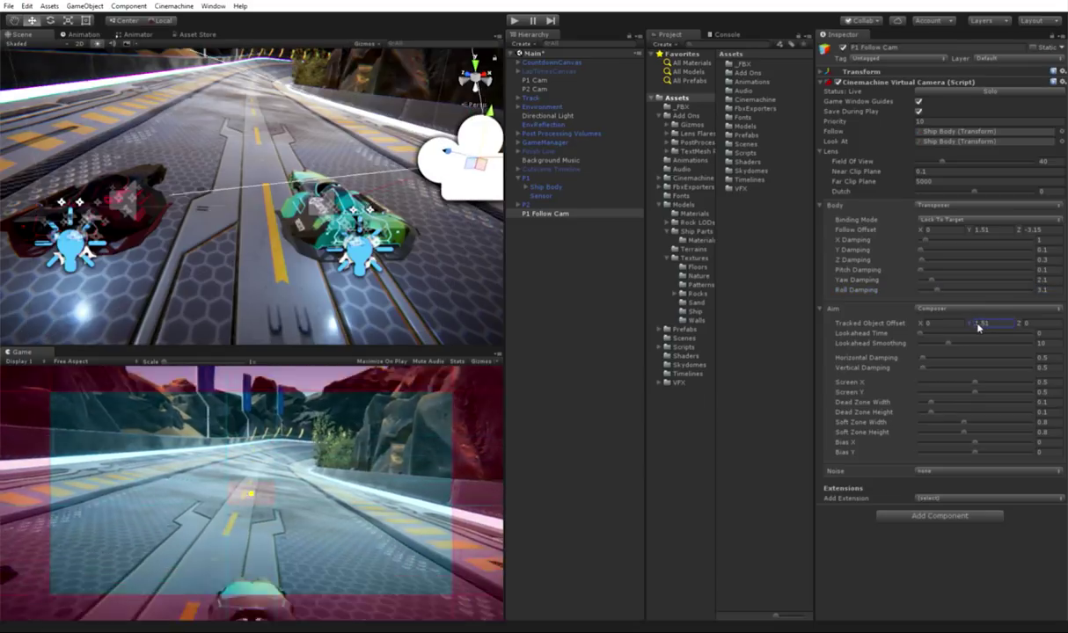
{"action": "key", "text": "BackSpace"}
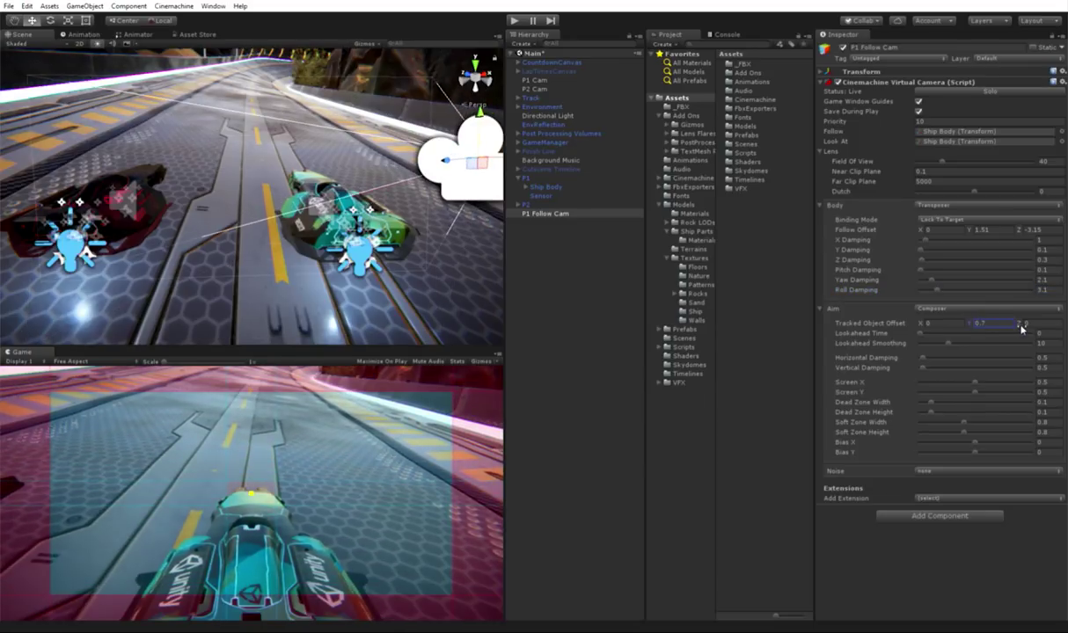
{"action": "left_click_drag", "start_coordinate": [1020, 327], "coordinate": [23, 311]}
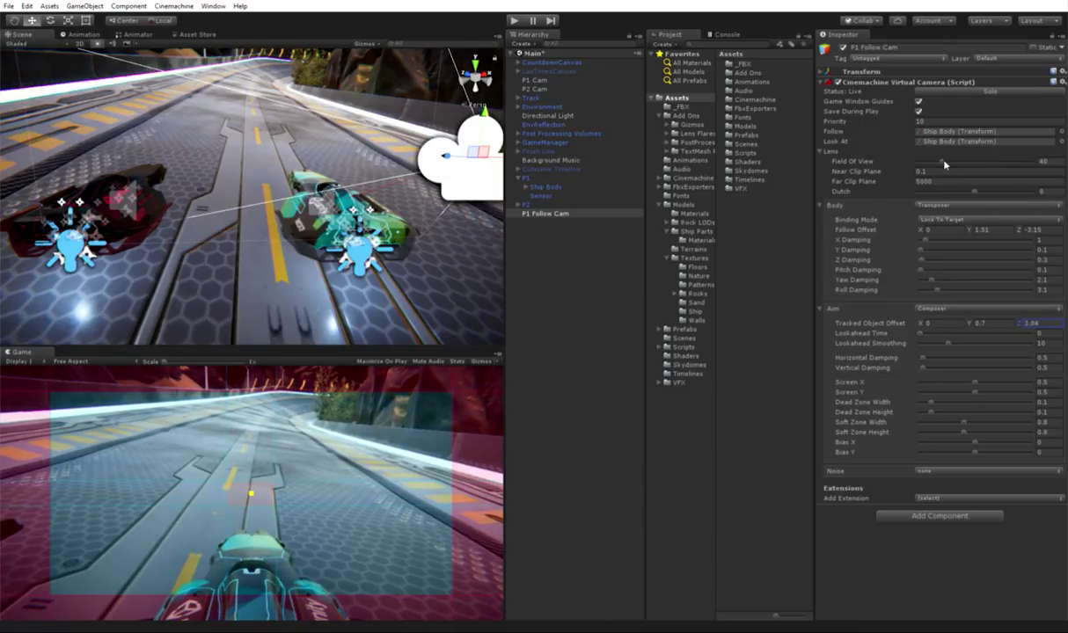
{"action": "left_click_drag", "start_coordinate": [941, 163], "coordinate": [973, 165]}
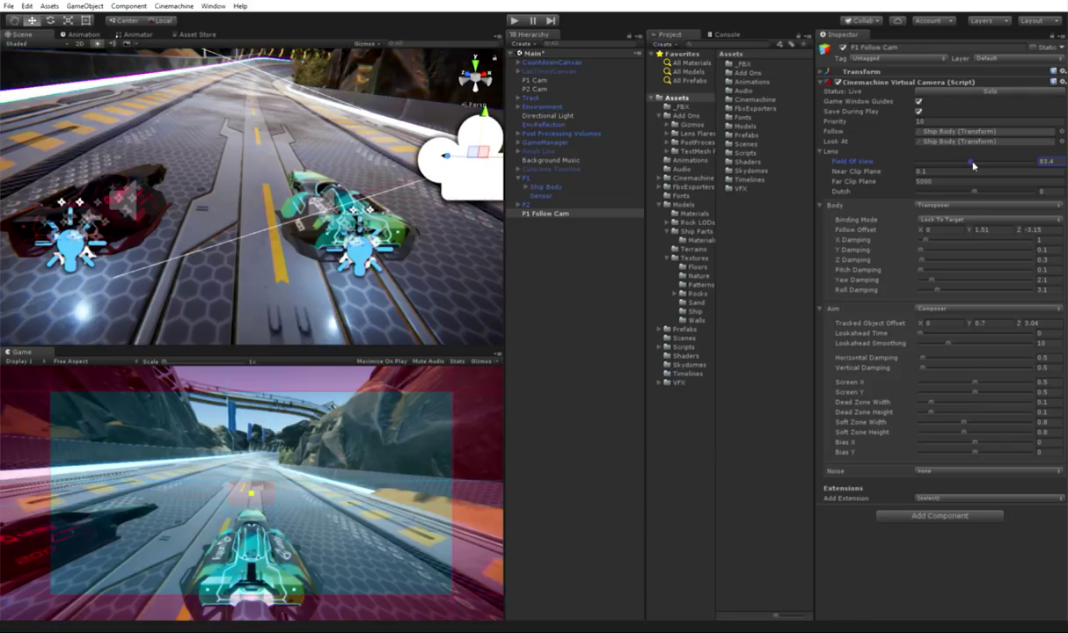
{"action": "left_click_drag", "start_coordinate": [1017, 323], "coordinate": [919, 405]}
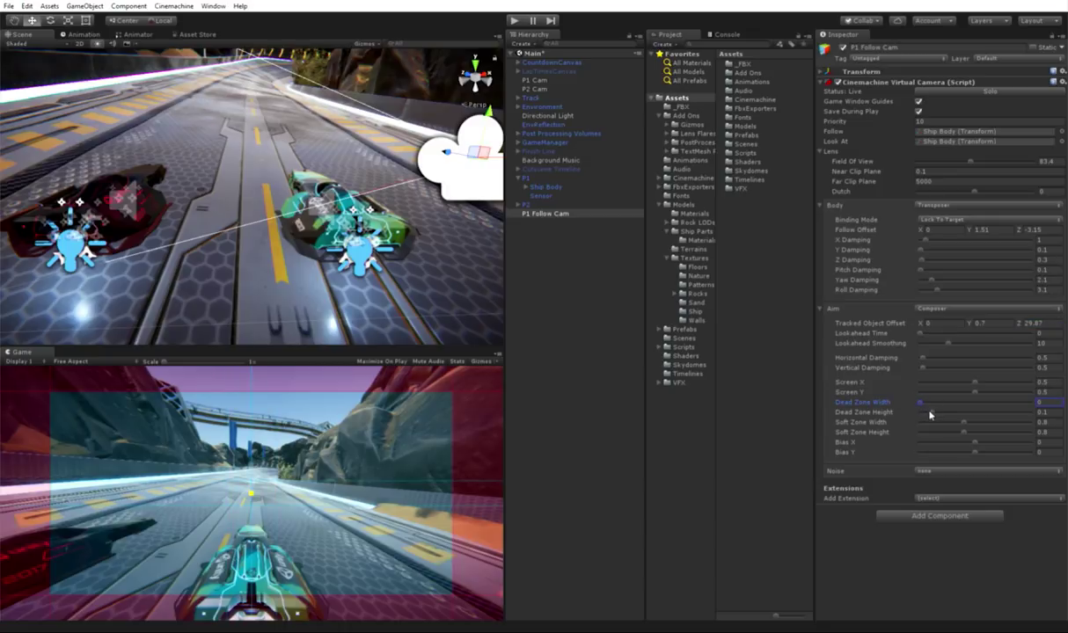
{"action": "left_click_drag", "start_coordinate": [970, 165], "coordinate": [968, 168]}
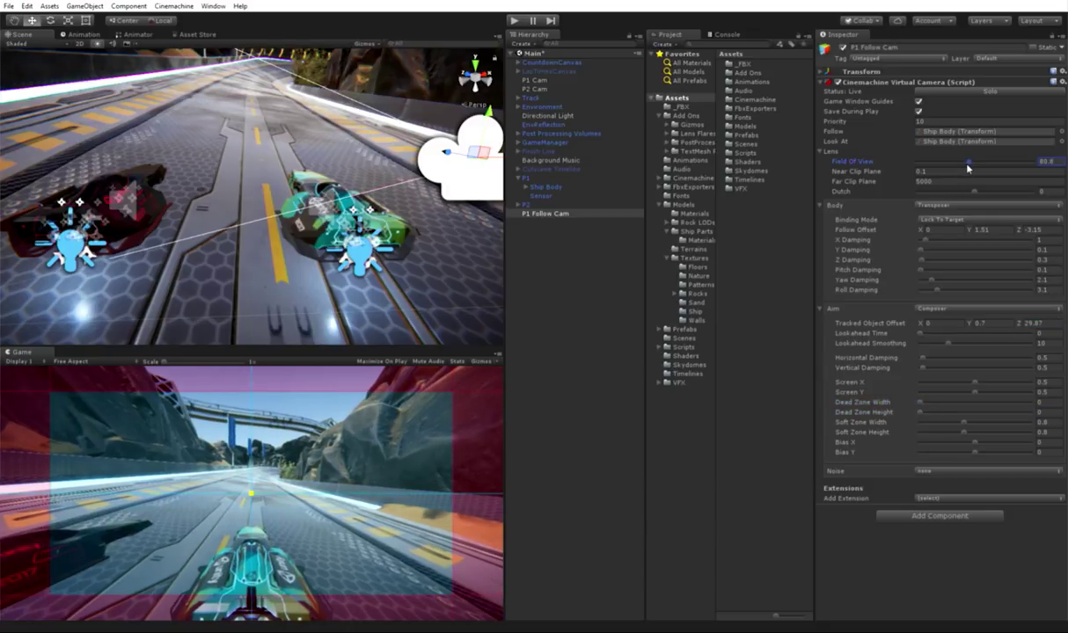
{"action": "left_click_drag", "start_coordinate": [1017, 230], "coordinate": [681, 236]}
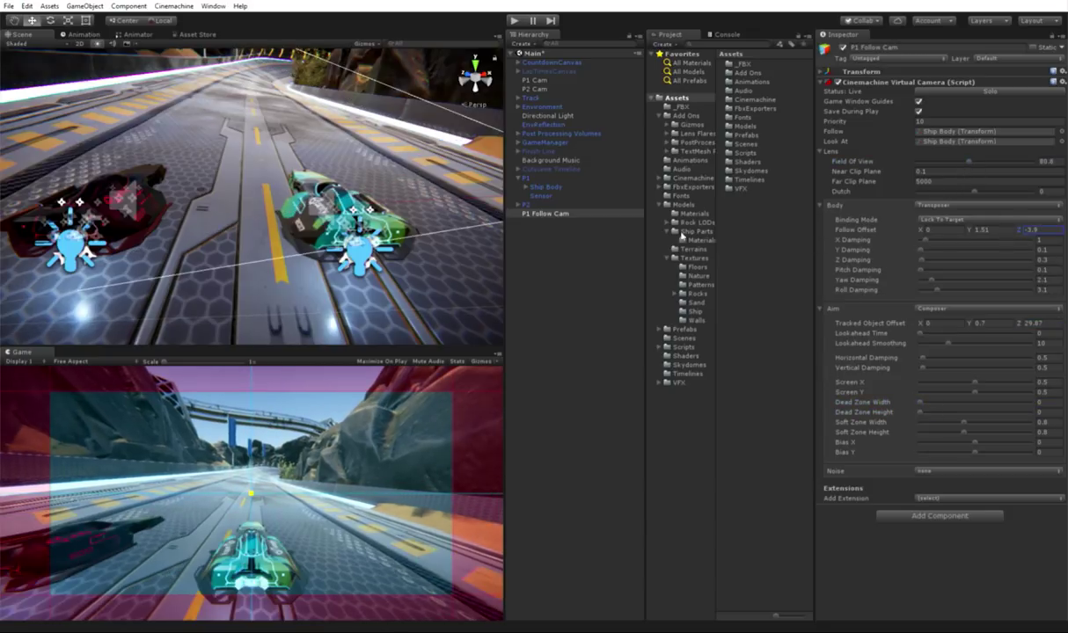
- Duplicate P1 Follow Cam and name the copy P2 Follow Cam
{"action": "left_click", "coordinate": [563, 214]}
{"action": "key", "text": "ctrl+d"}
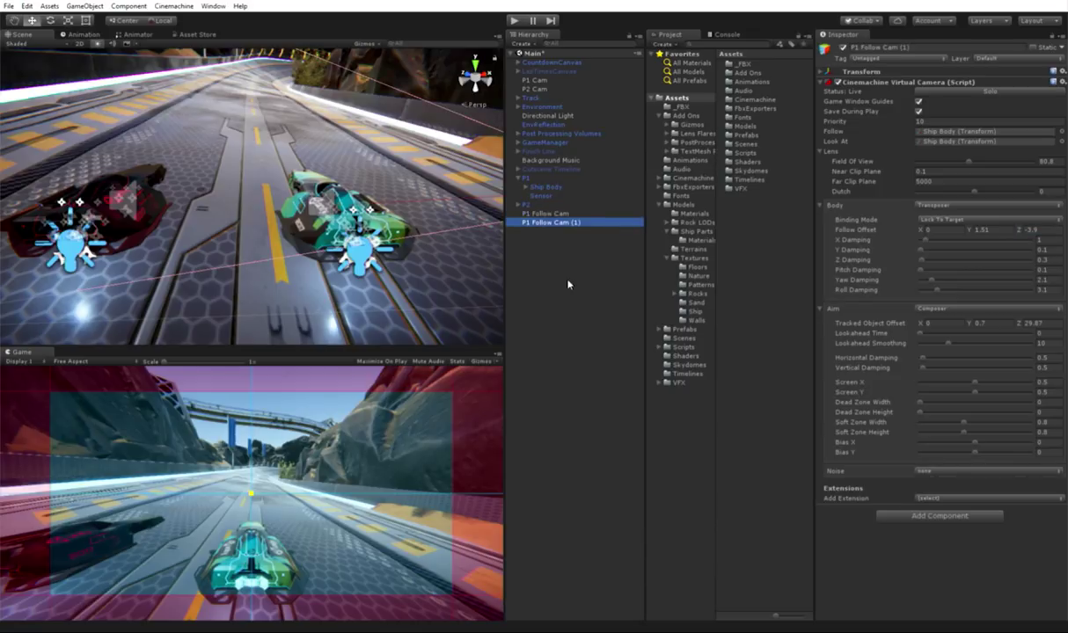
{"action": "key", "text": "F2"}
{"action": "type", "text": "P2 Fo"}
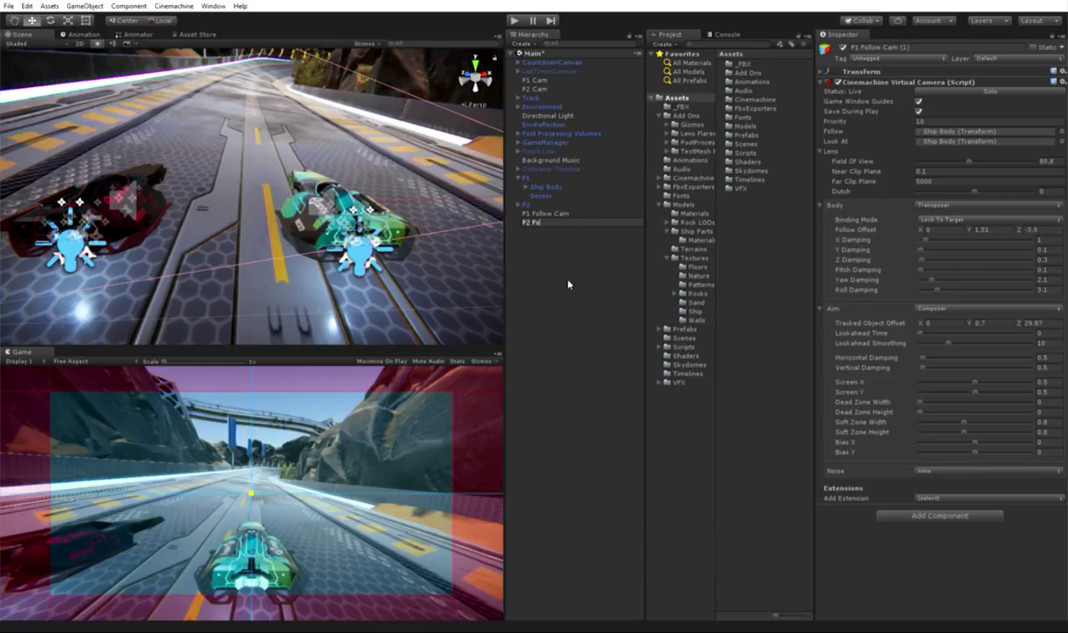
{"action": "type", "text": "llow Cam"}
{"action": "key", "text": "Return"}
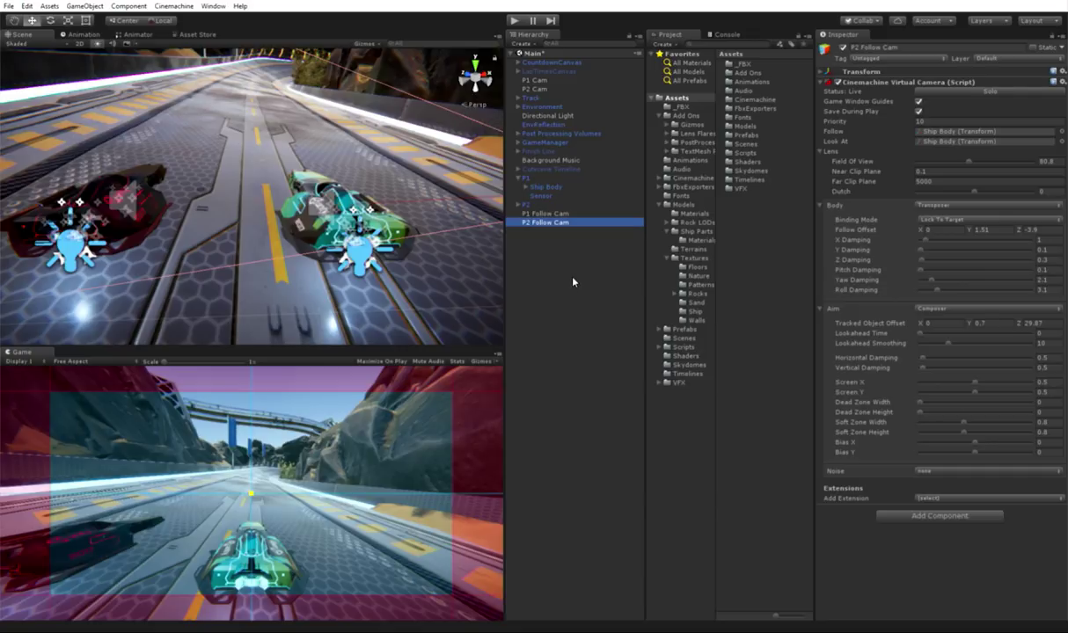
- Set P2 Follow Cam's Follow and Look At targets to P2's Ship Body
{"action": "left_click", "coordinate": [518, 204]}
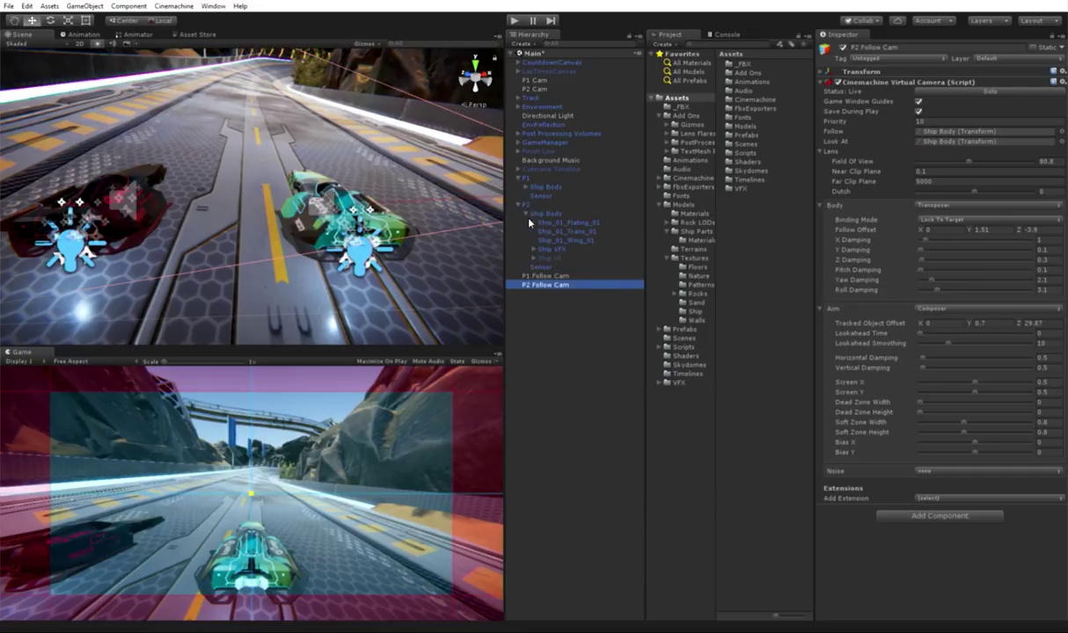
{"action": "left_click", "coordinate": [527, 214]}
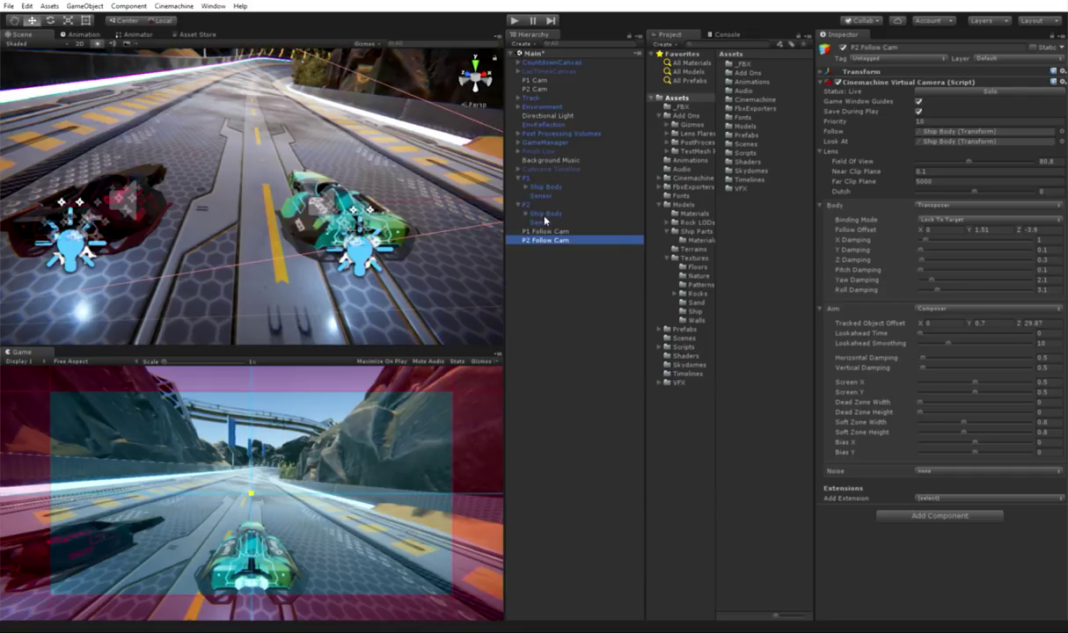
{"action": "left_click_drag", "start_coordinate": [545, 216], "coordinate": [967, 131]}
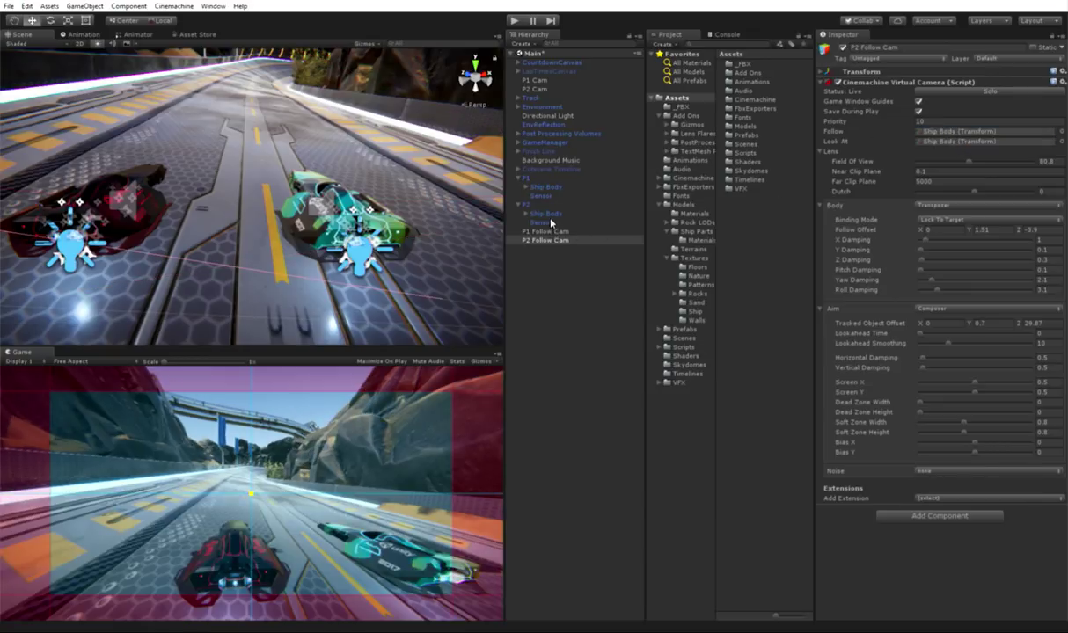
{"action": "left_click_drag", "start_coordinate": [531, 214], "coordinate": [948, 143]}
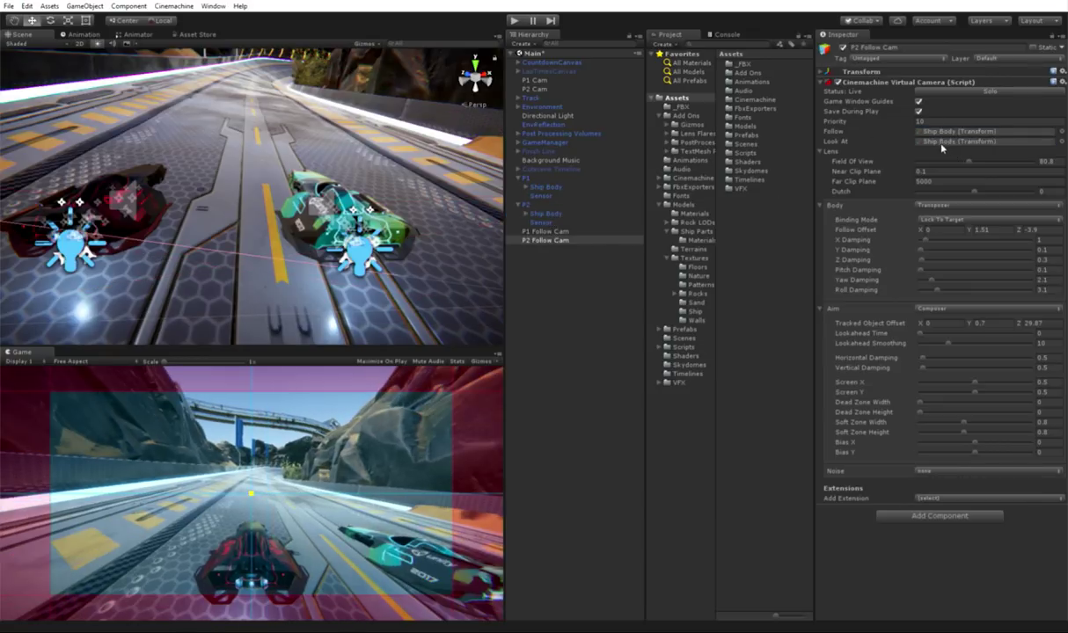
{"action": "left_click", "coordinate": [546, 81]}
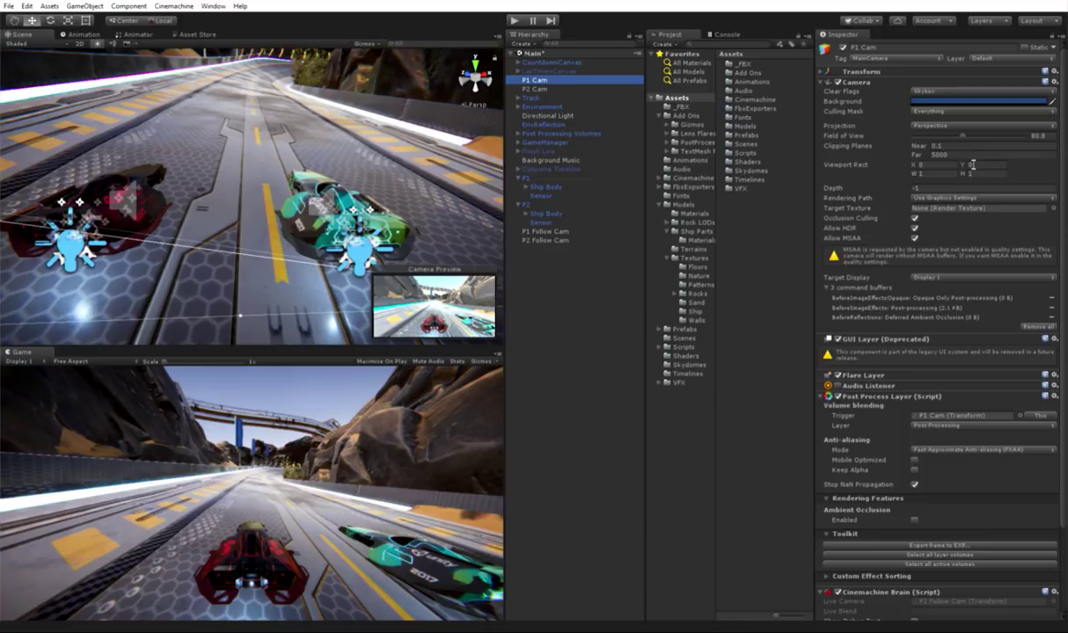
- Set P1 Cam's viewport rect Y to 0.5 and dock the Game view in the top panel
{"action": "left_click", "coordinate": [971, 164]}
{"action": "type", "text": "0.5"}
{"action": "left_click_drag", "start_coordinate": [975, 164], "coordinate": [942, 163]}
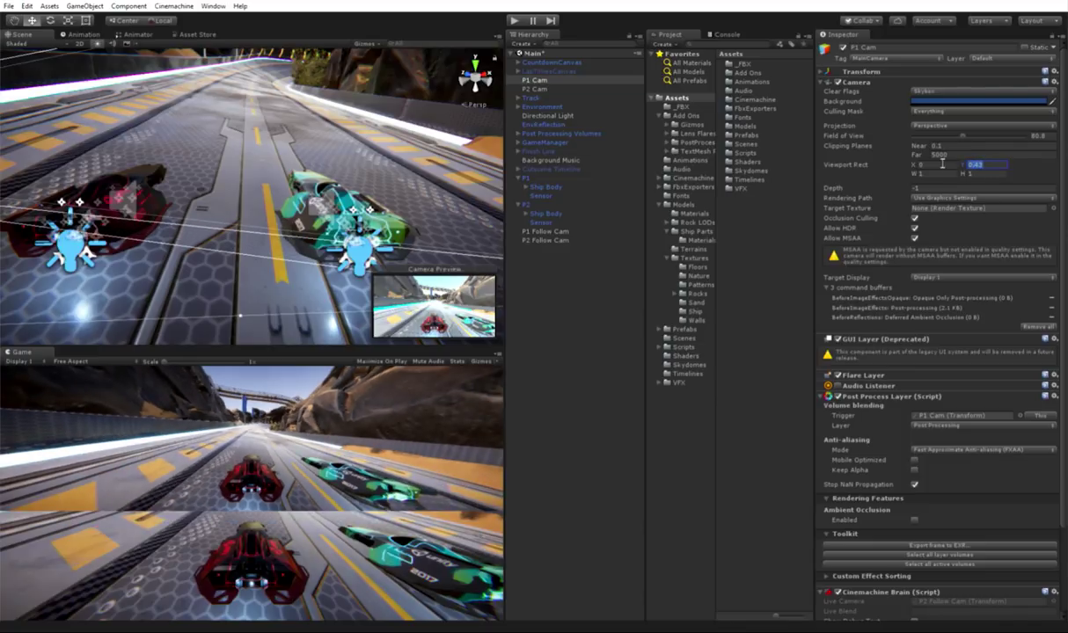
{"action": "type", "text": "0.5"}
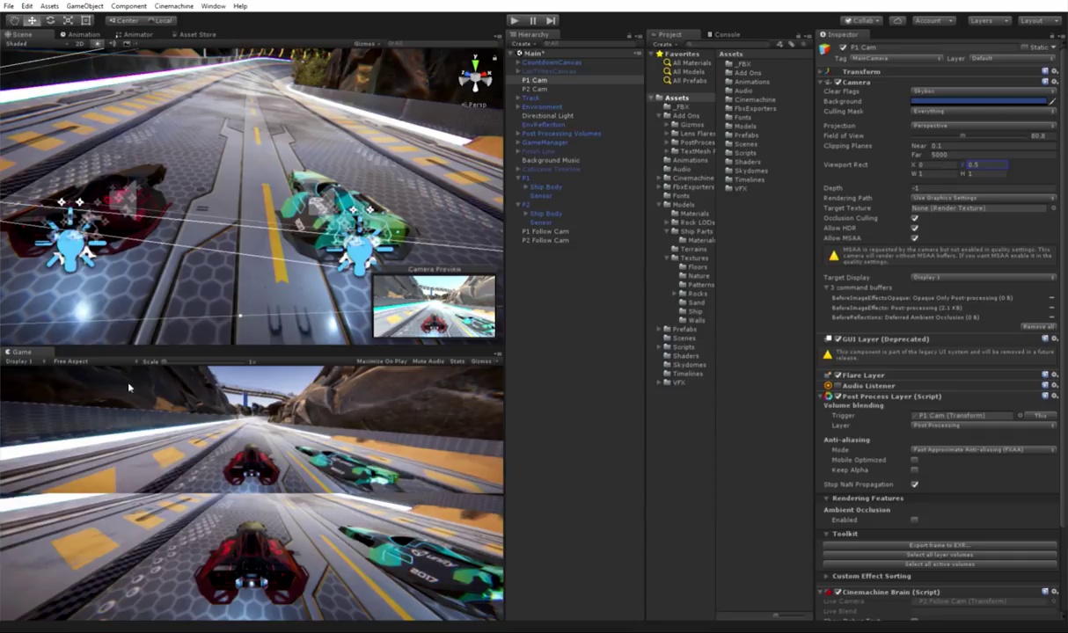
{"action": "left_click_drag", "start_coordinate": [19, 352], "coordinate": [123, 37]}
- Set P2 Cam's viewport rect Y to -0.5
{"action": "left_click", "coordinate": [574, 90]}
{"action": "left_click_drag", "start_coordinate": [970, 164], "coordinate": [928, 165]}
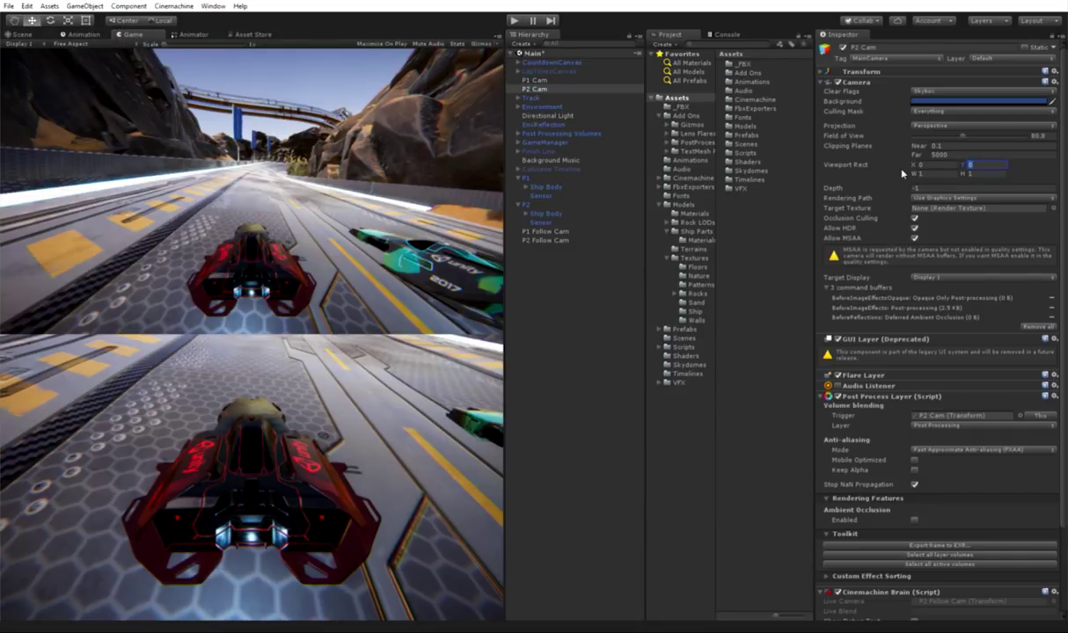
{"action": "type", "text": "-0.5"}
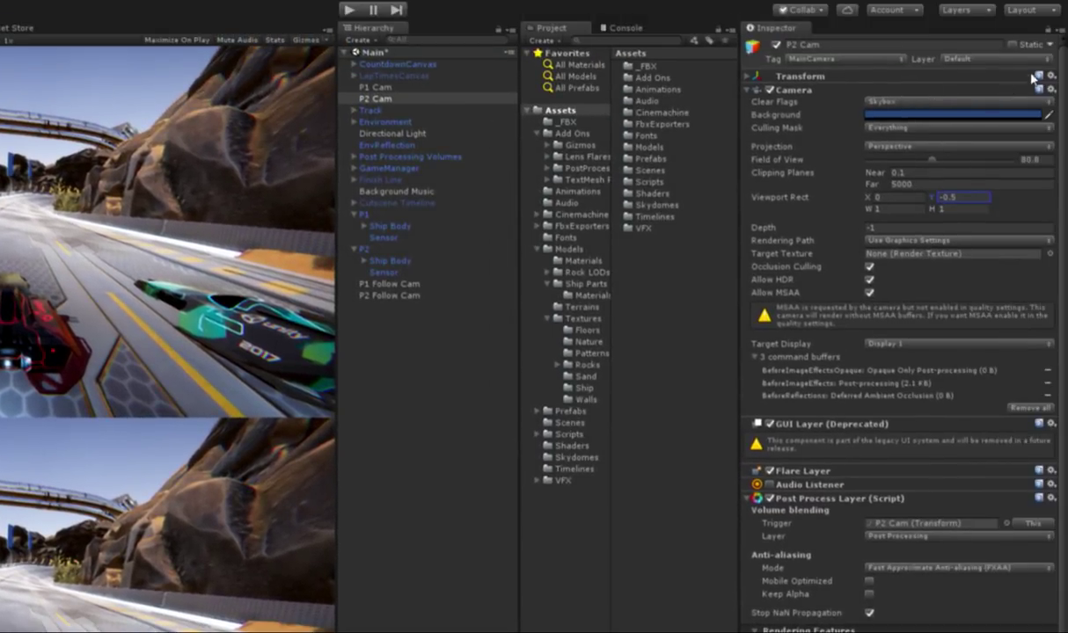
- Name user layer 11 'P1 Cam' and user layer 12 'P2 Cam' in the layer settings
{"action": "left_click", "coordinate": [1023, 59]}
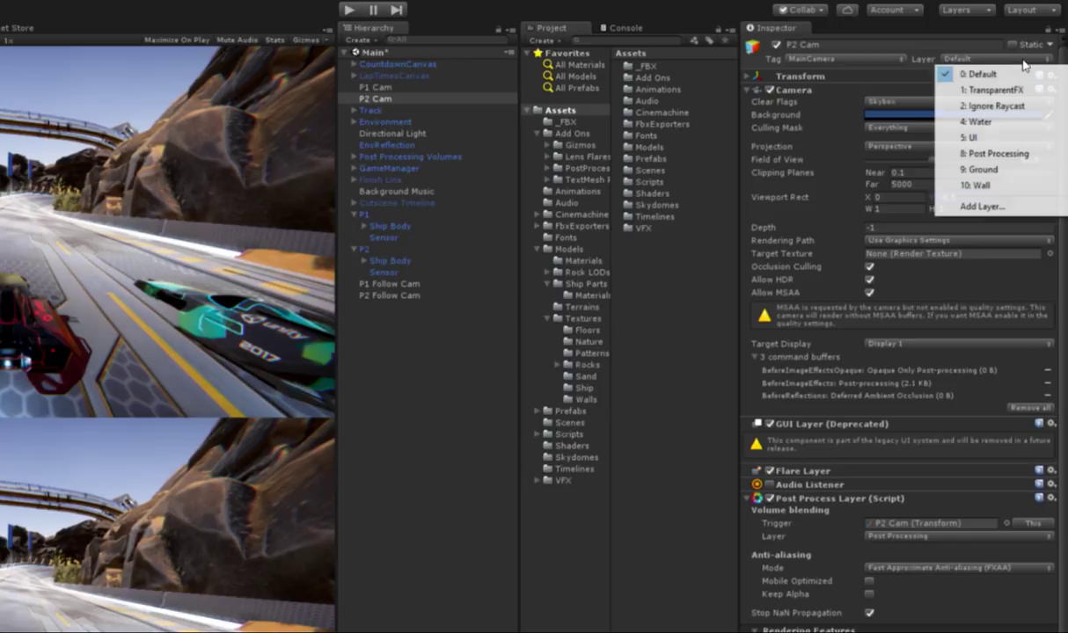
{"action": "left_click", "coordinate": [982, 206]}
{"action": "left_click", "coordinate": [879, 260]}
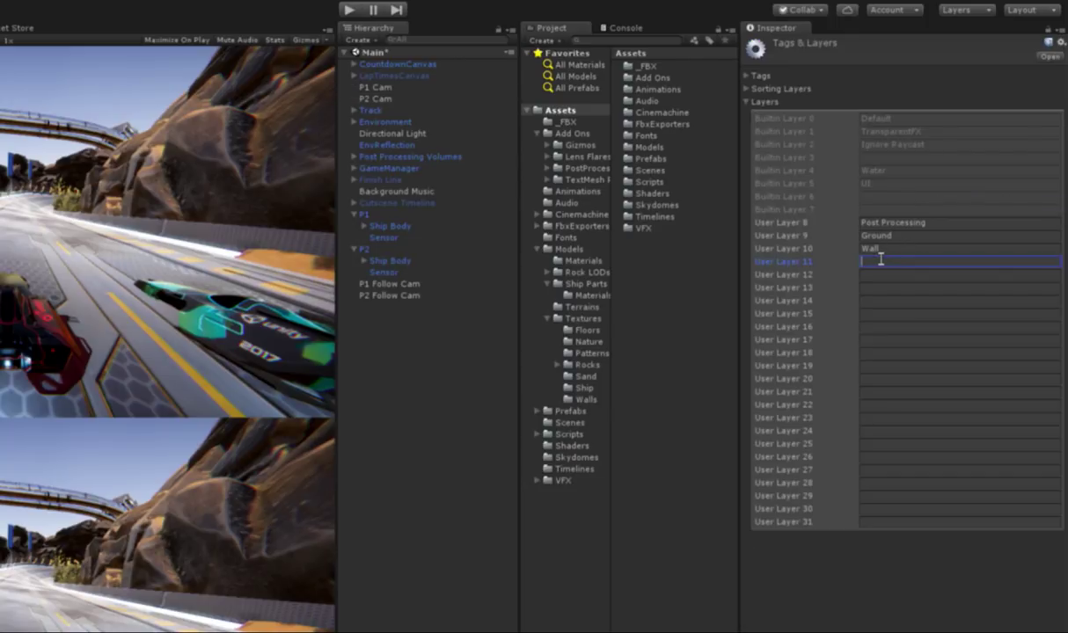
{"action": "type", "text": "P1 Cam"}
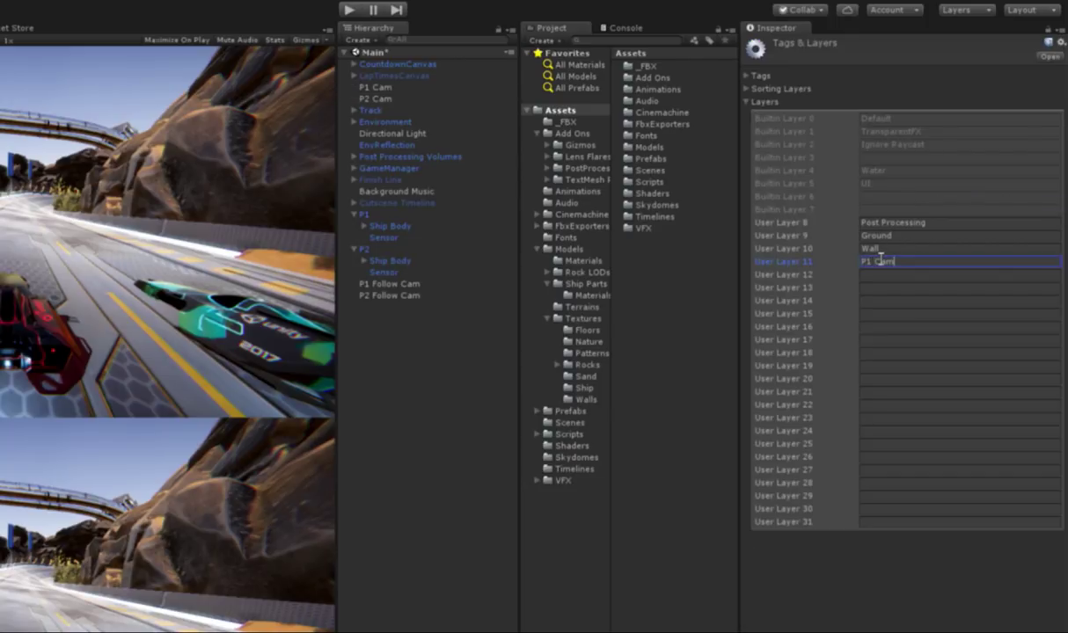
{"action": "key", "text": "Tab"}
{"action": "type", "text": "P"}
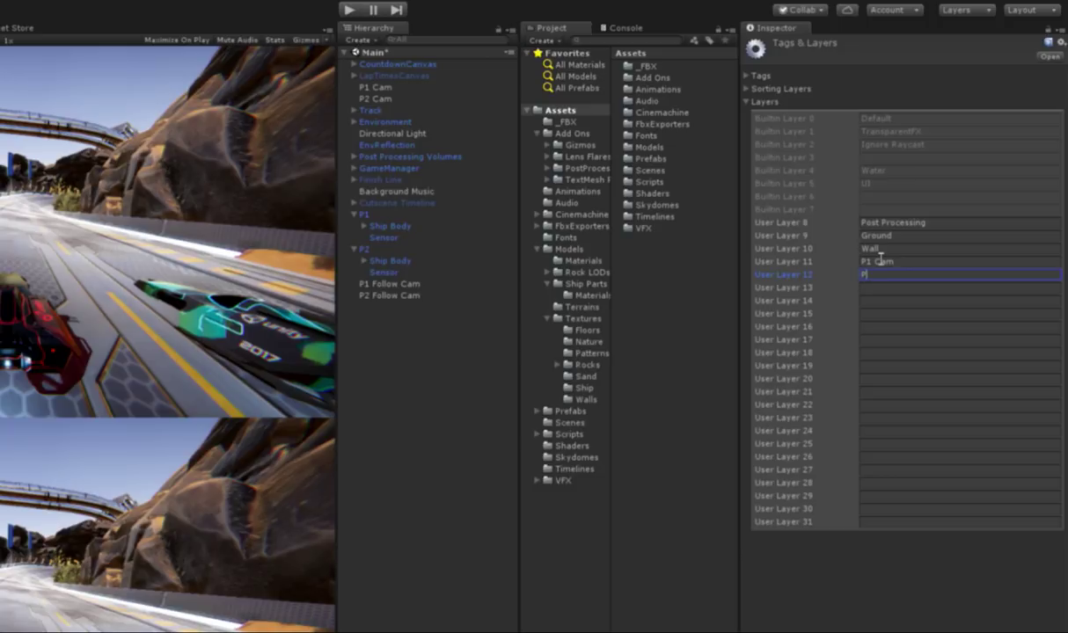
{"action": "type", "text": "2 Cam"}
- Move P1 Follow Cam and P2 Follow Cam up beside the player cameras in the Hierarchy
{"action": "left_click", "coordinate": [379, 88]}
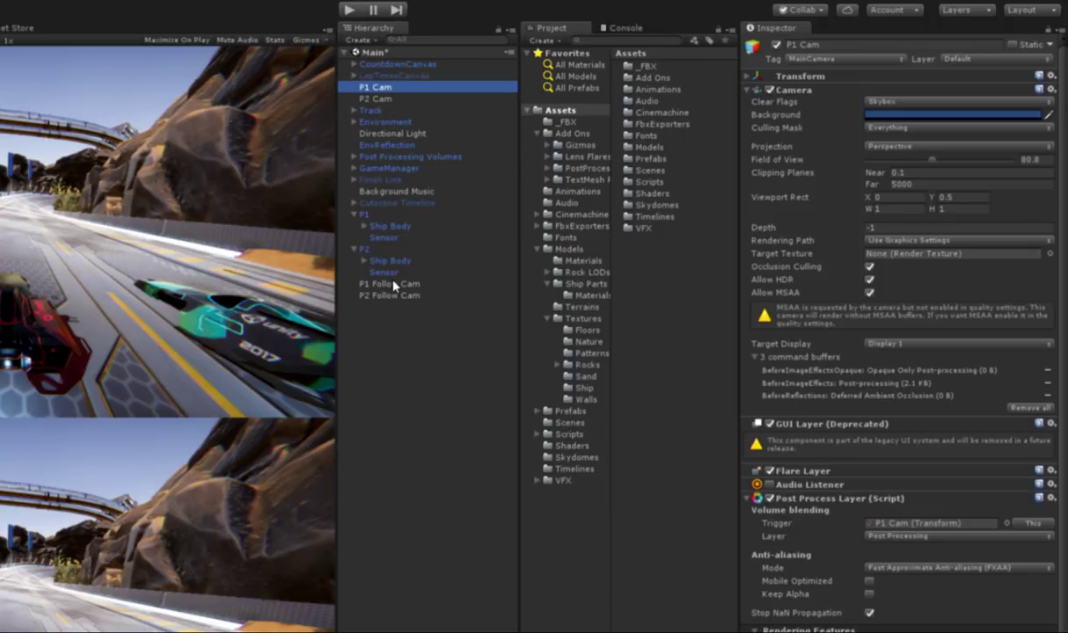
{"action": "left_click", "coordinate": [384, 283]}
{"action": "left_click", "coordinate": [402, 297], "text": "shift"}
{"action": "left_click_drag", "start_coordinate": [402, 296], "coordinate": [397, 111]}
- Put P1 Follow Cam and its children on the P1 Cam layer
{"action": "left_click", "coordinate": [398, 111]}
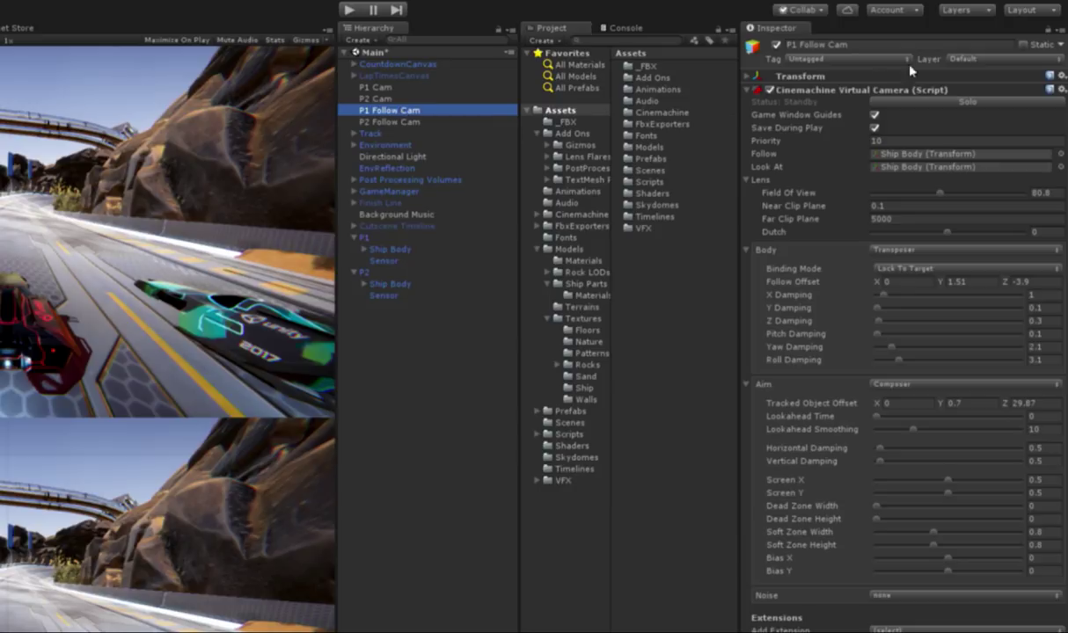
{"action": "left_click", "coordinate": [963, 59]}
{"action": "left_click", "coordinate": [968, 201]}
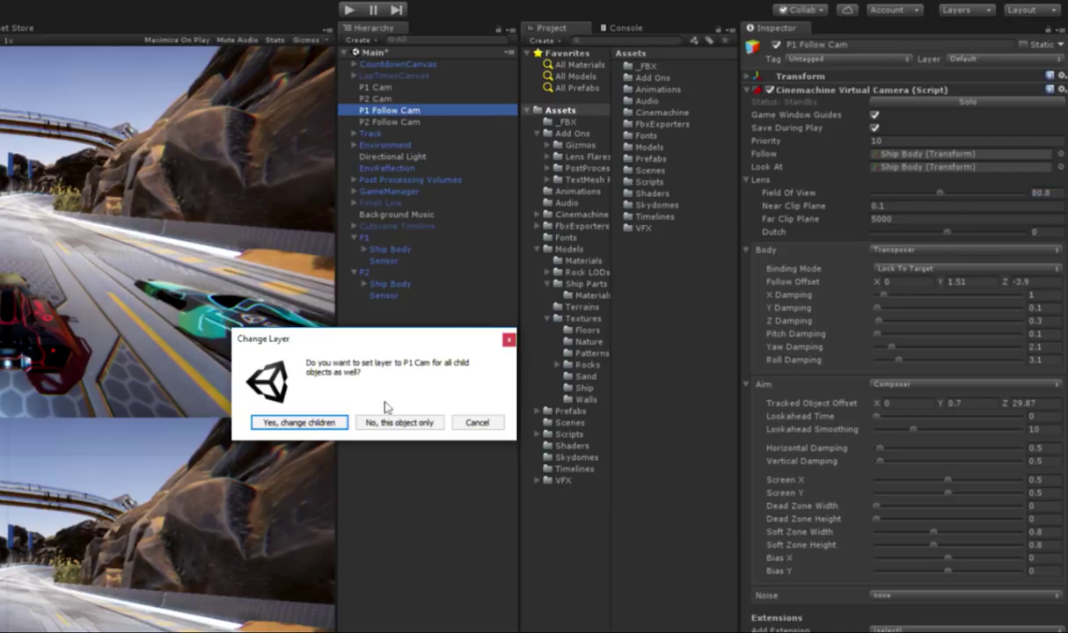
{"action": "left_click", "coordinate": [307, 423]}
- Put P2 Follow Cam and its children on the P2 Cam layer
{"action": "left_click", "coordinate": [387, 121]}
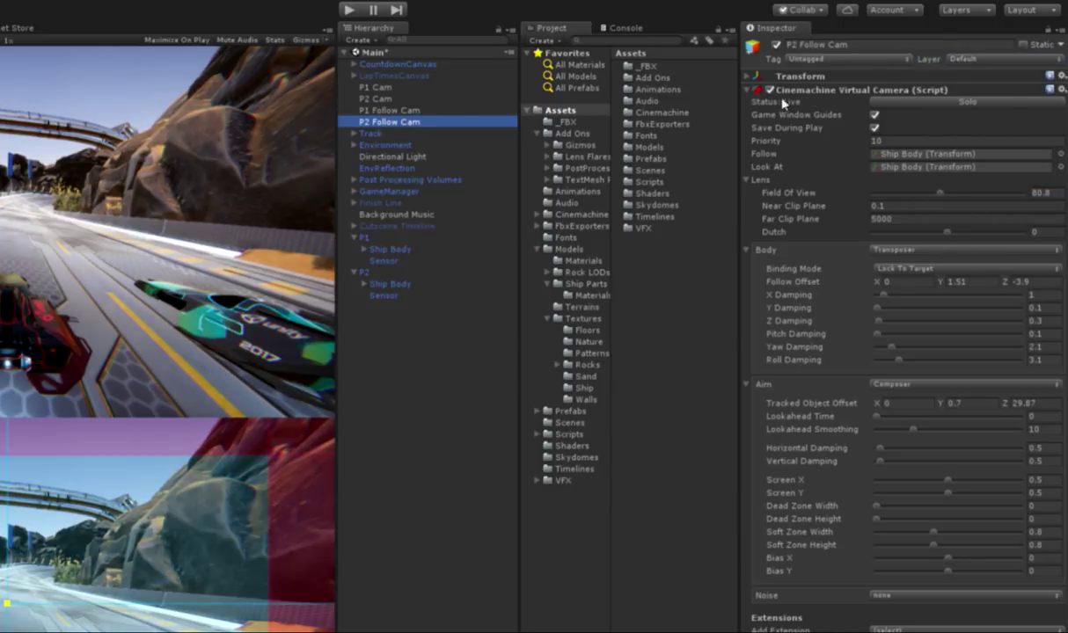
{"action": "left_click", "coordinate": [1007, 58]}
{"action": "left_click", "coordinate": [976, 215]}
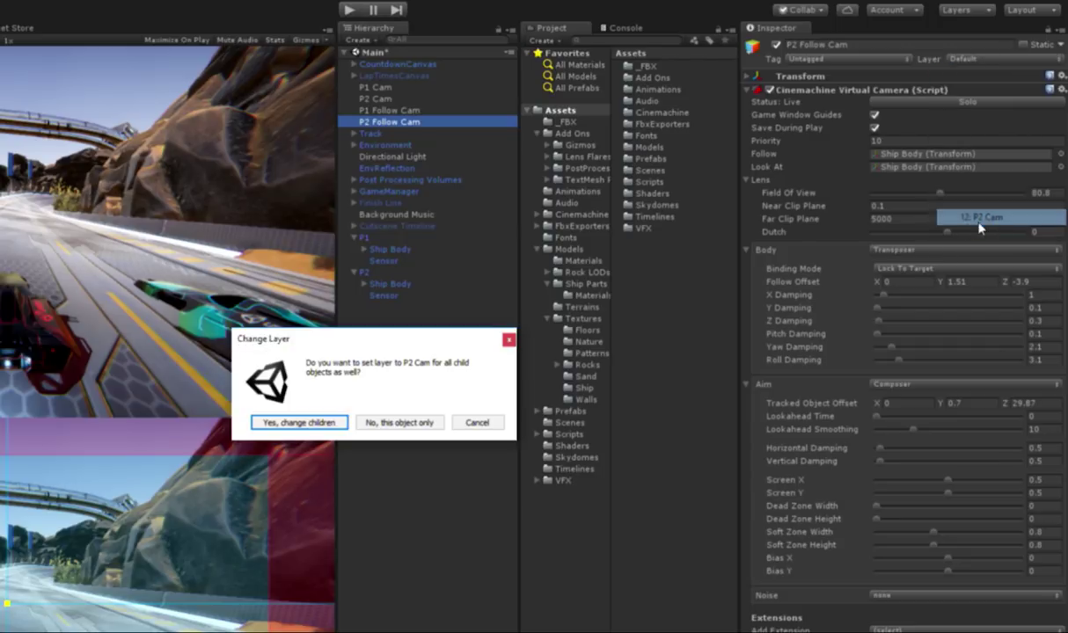
{"action": "left_click", "coordinate": [299, 423]}
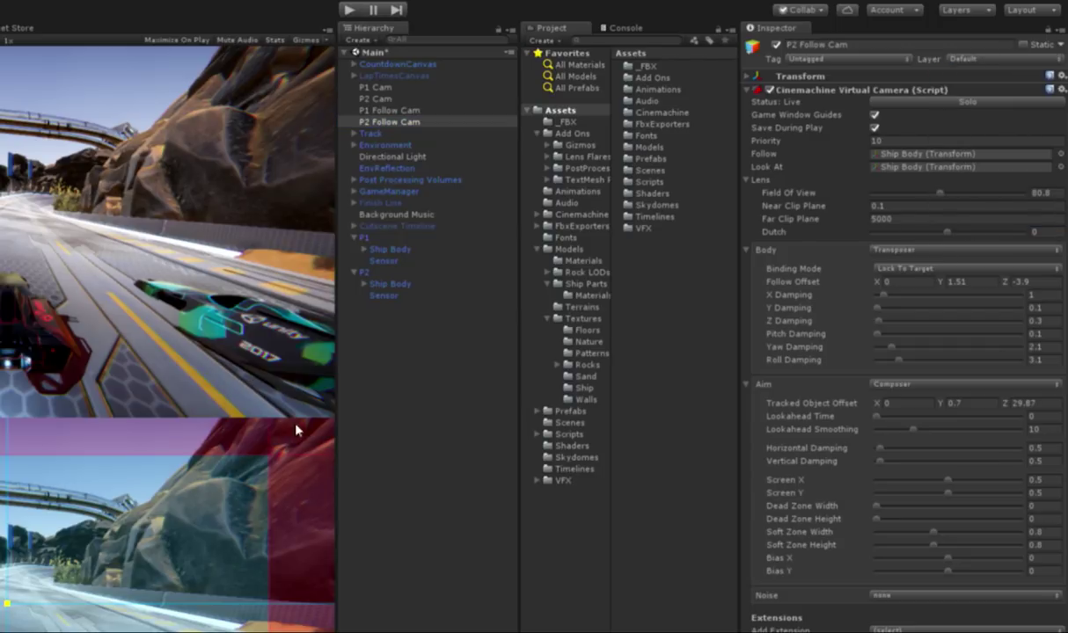
{"action": "left_click", "coordinate": [391, 88]}
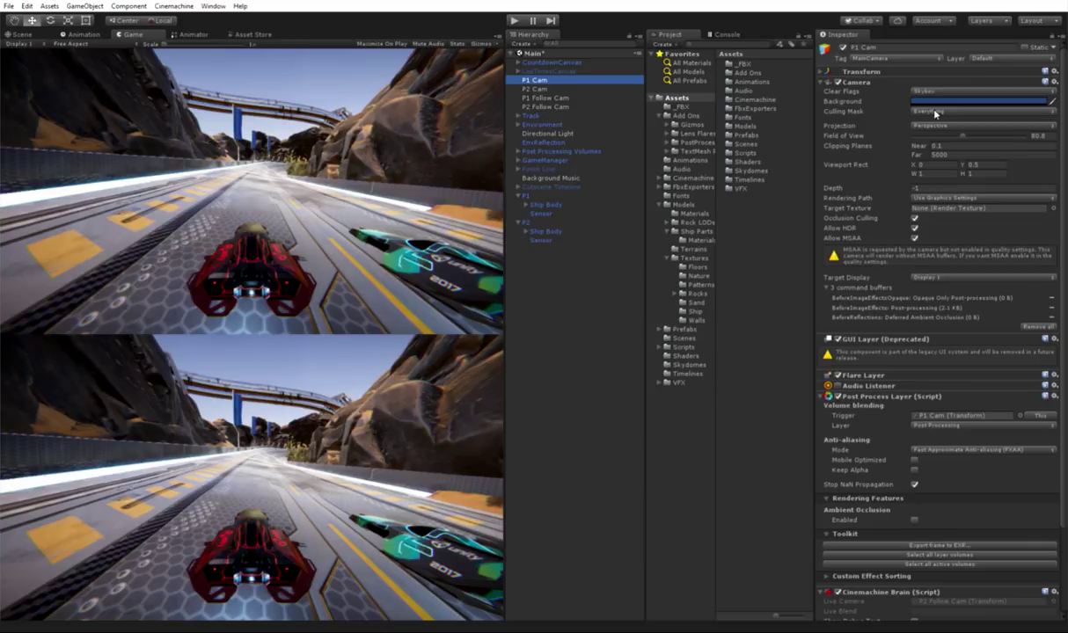
- Remove P2 Cam from P1 Cam's culling mask and P1 Cam from P2 Cam's culling mask
{"action": "left_click", "coordinate": [935, 113]}
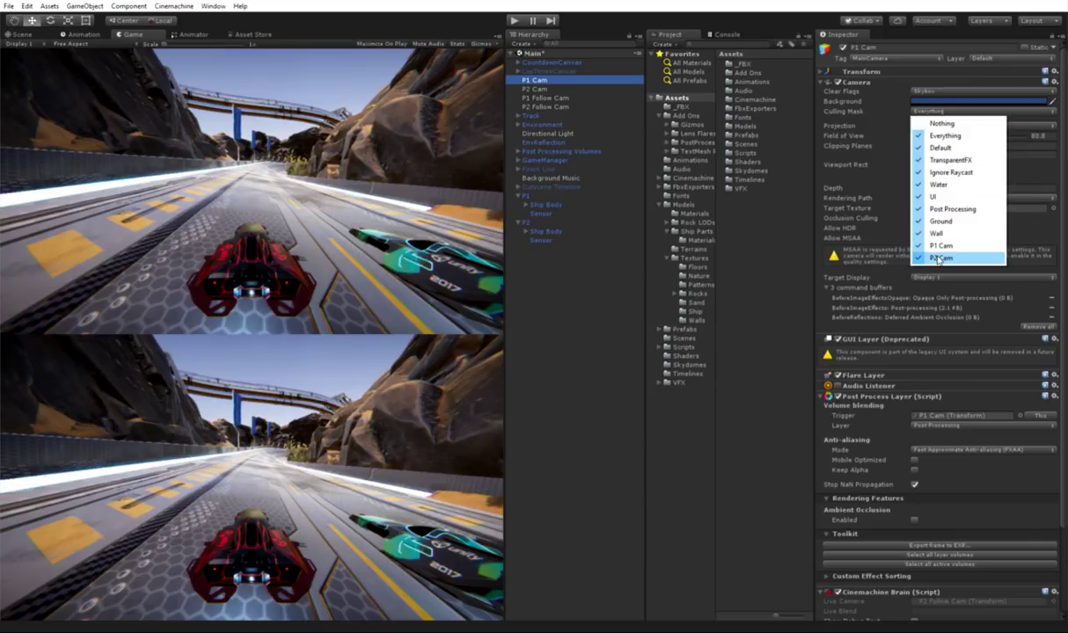
{"action": "left_click", "coordinate": [938, 257]}
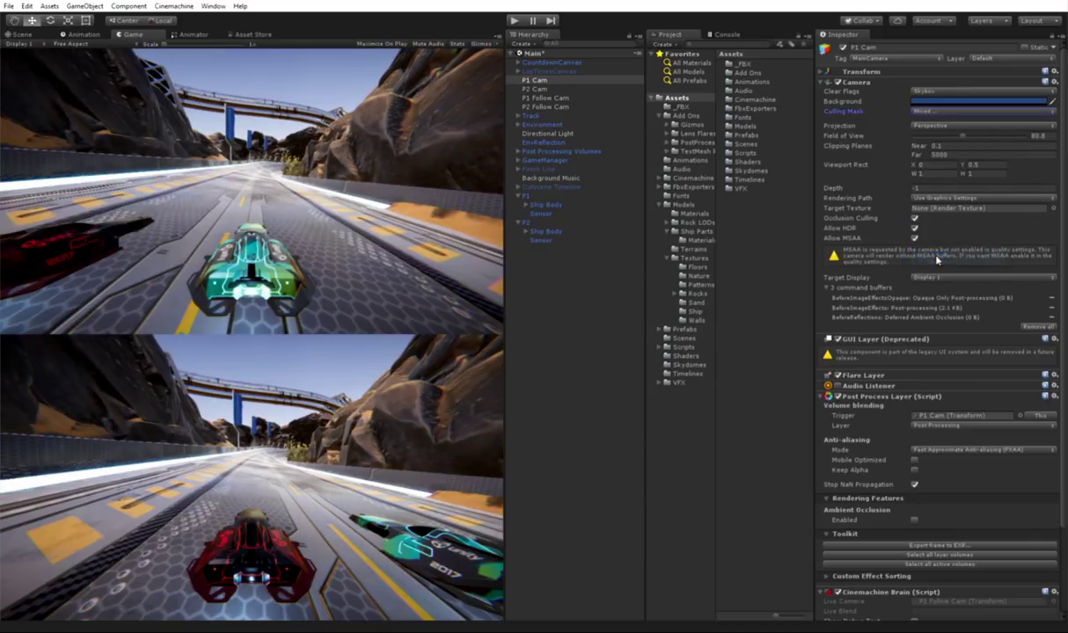
{"action": "left_click", "coordinate": [532, 89]}
{"action": "left_click", "coordinate": [911, 109]}
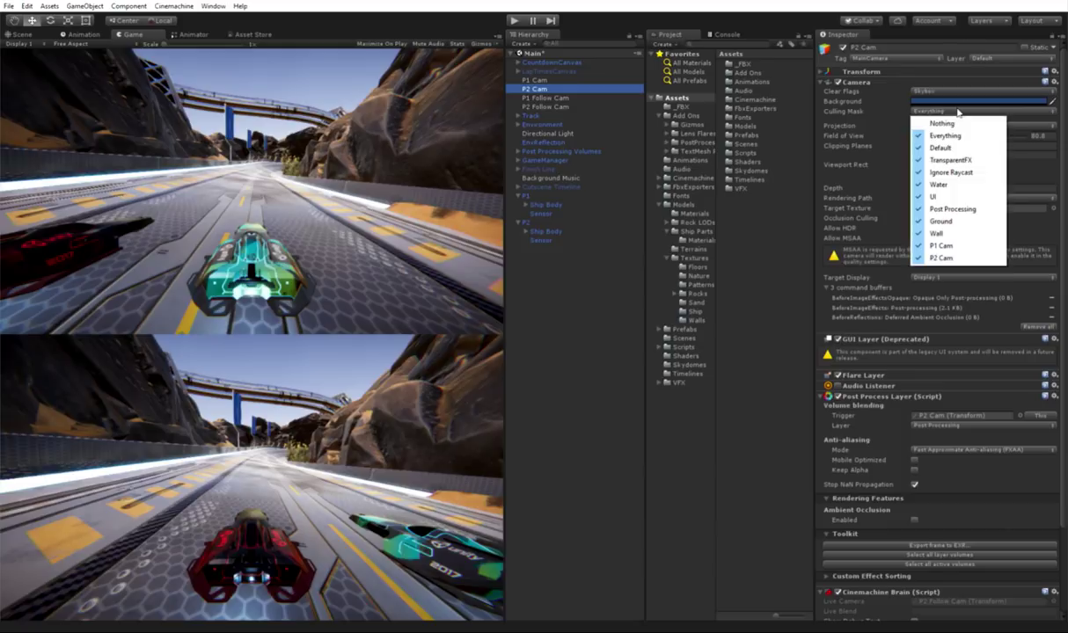
{"action": "left_click", "coordinate": [947, 248]}
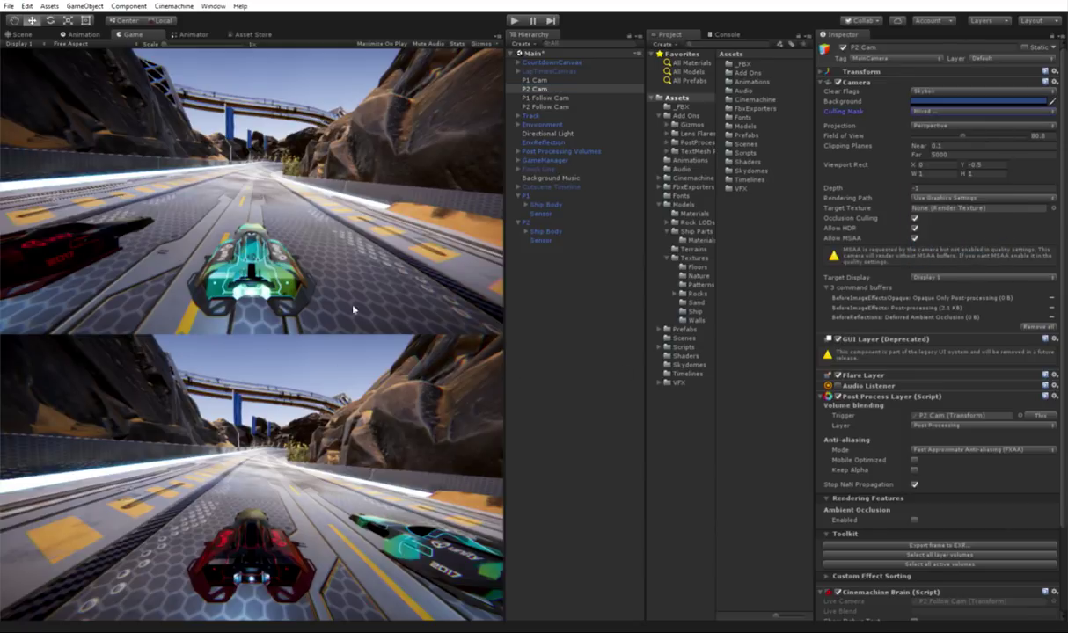
- Enter Play mode to test the split-screen race
{"action": "left_click", "coordinate": [514, 19]}
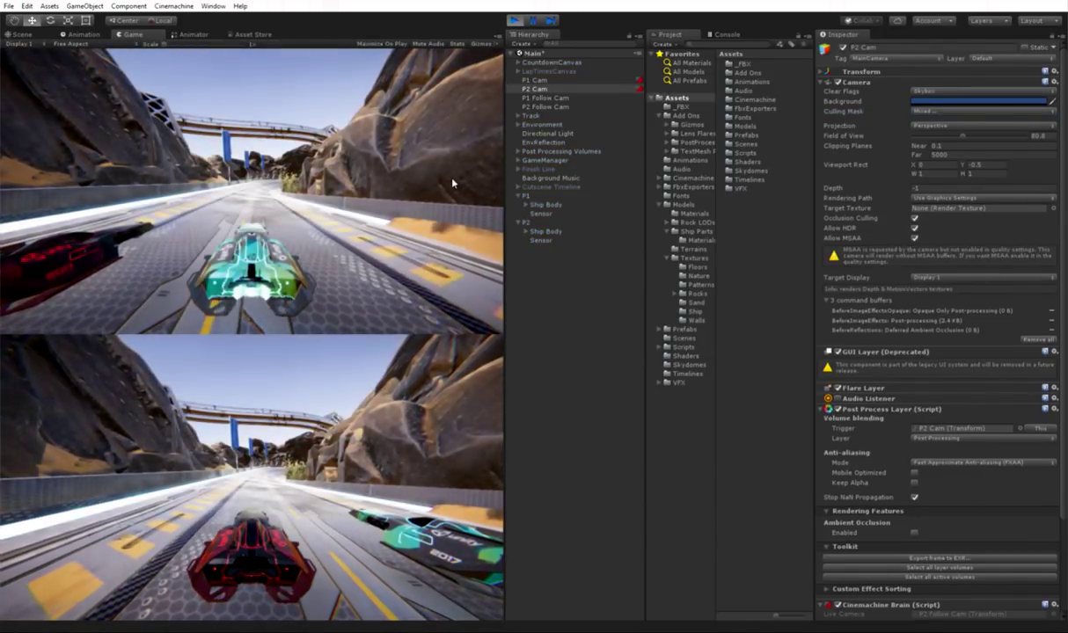